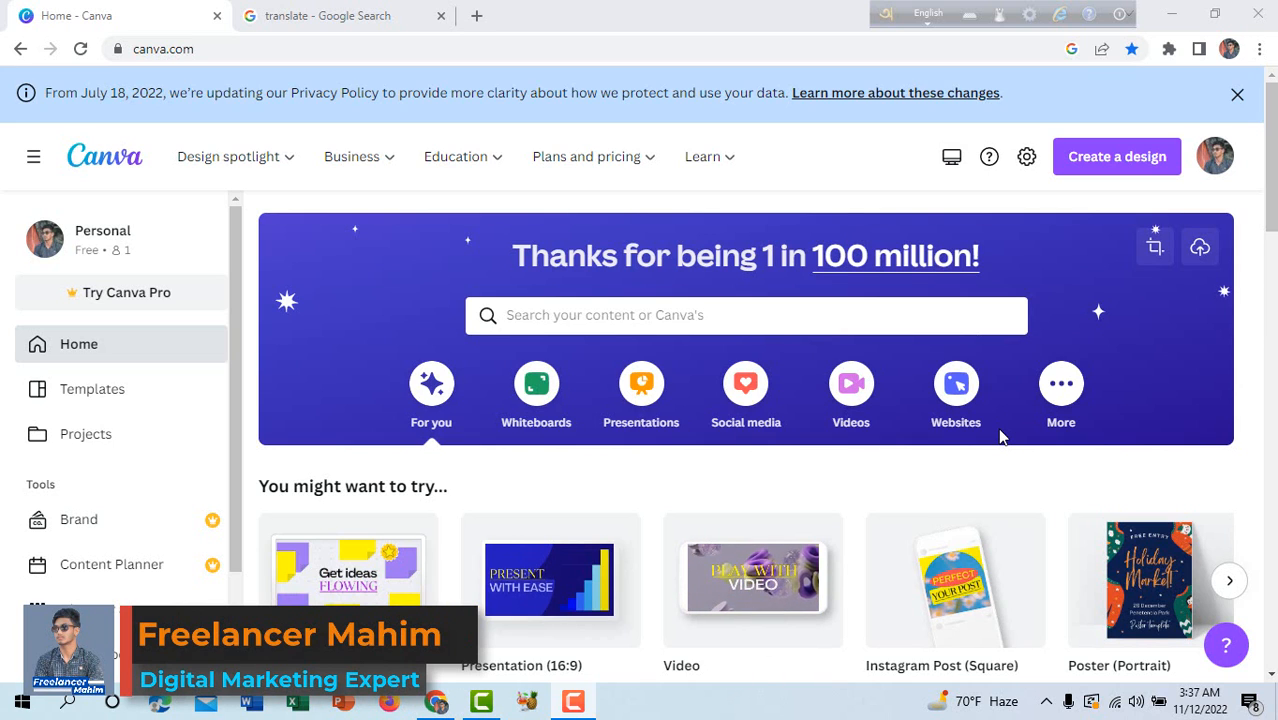
Open the custom size settings for a new design, and search Google for "youtube thamble size".
{"action": "left_click", "coordinate": [1155, 248]}
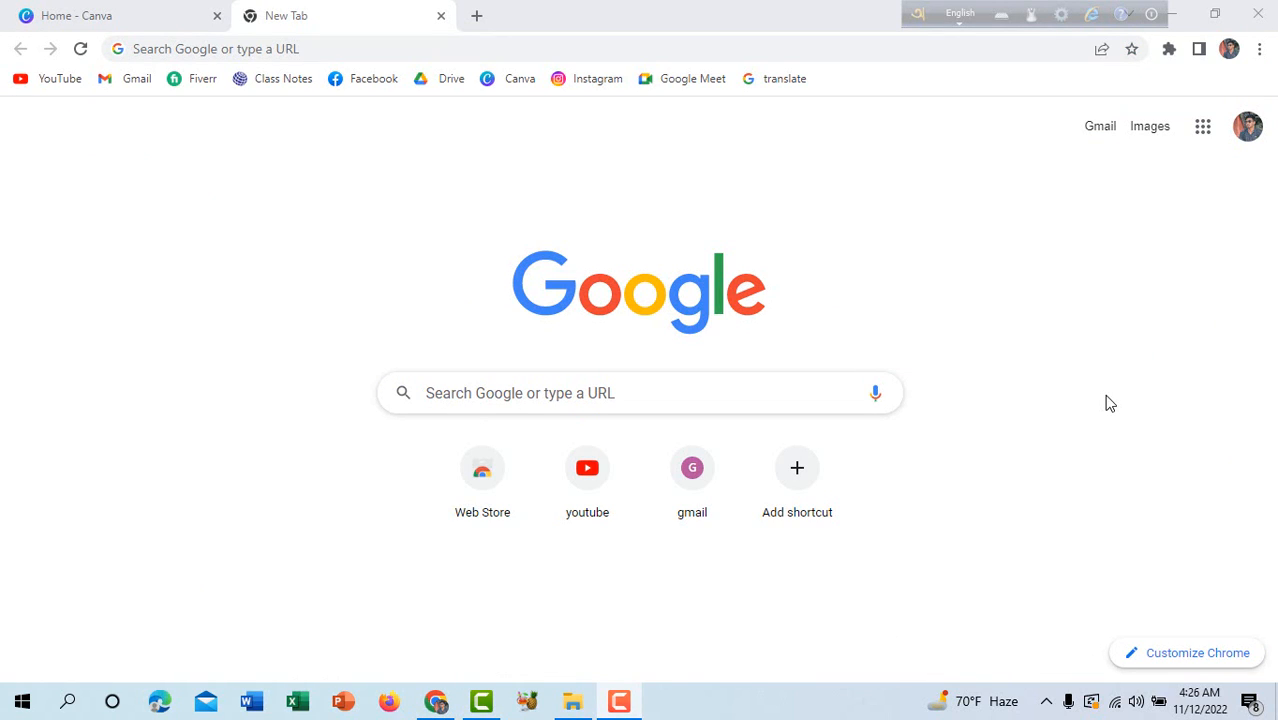
{"action": "left_click", "coordinate": [571, 392]}
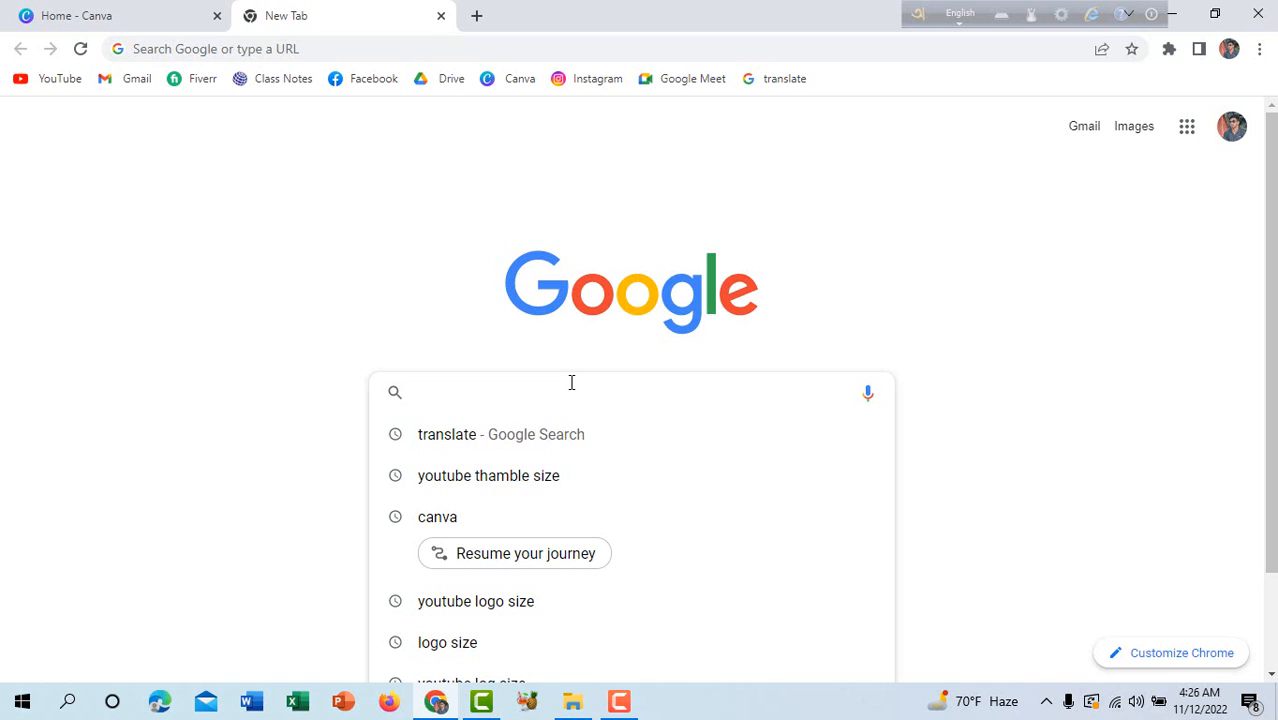
{"action": "type", "text": "yout"}
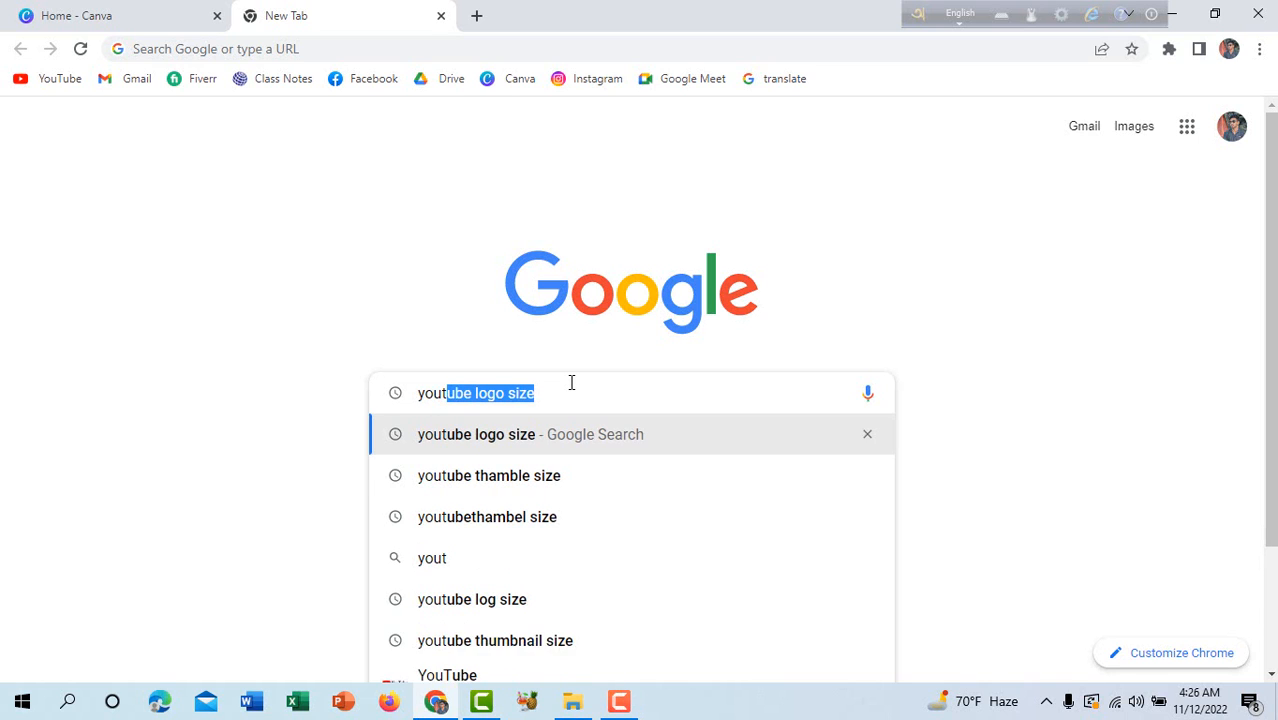
{"action": "type", "text": "b"}
{"action": "key", "text": "BackSpace"}
{"action": "type", "text": "ube th"}
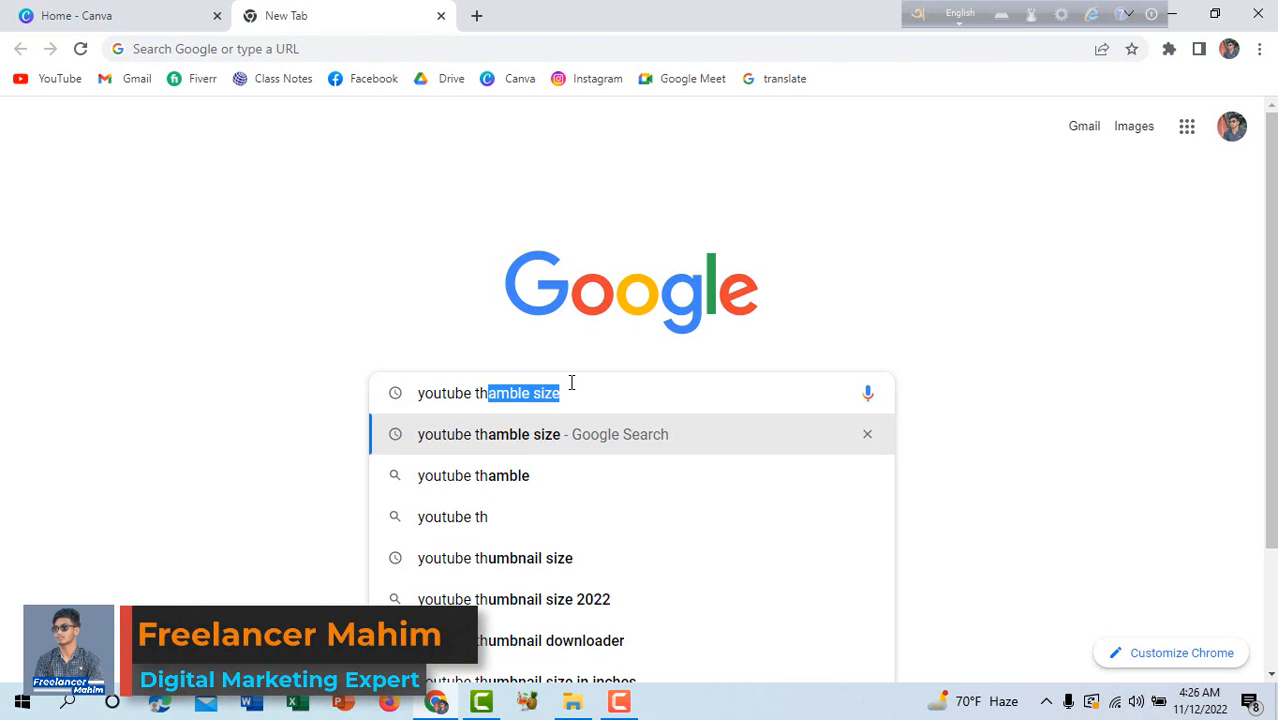
{"action": "key", "text": "Return"}
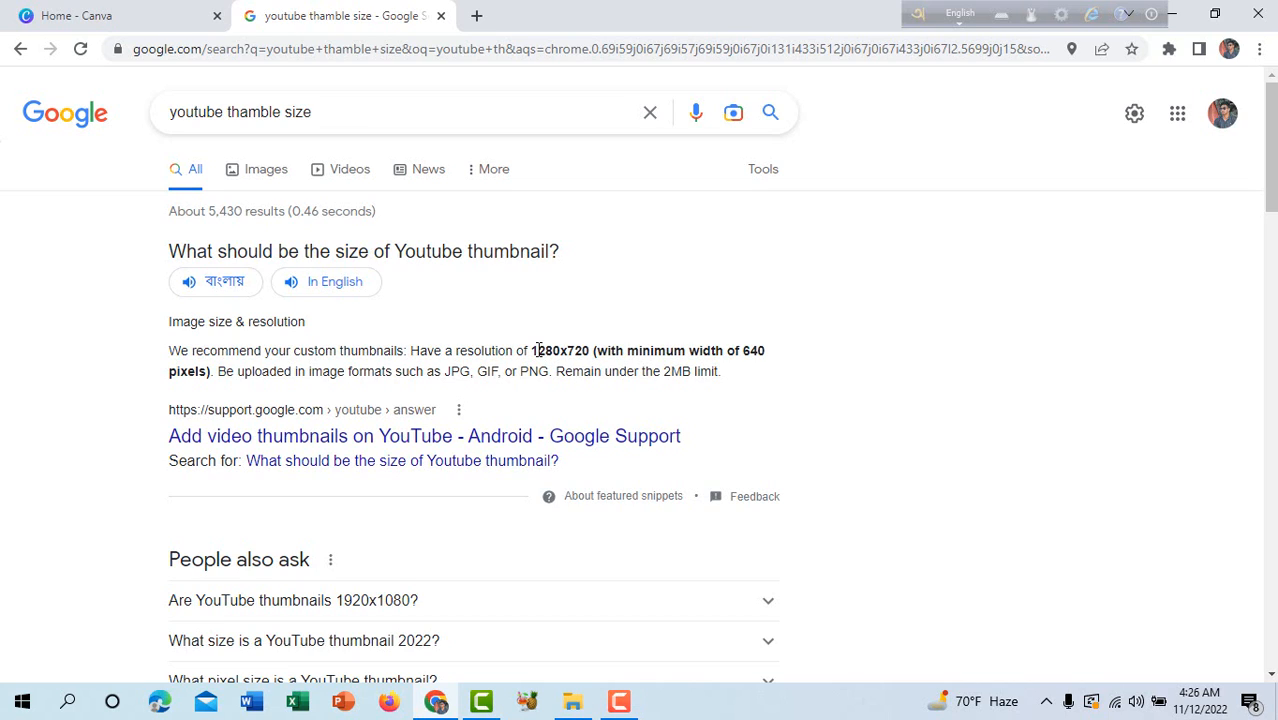
Return to the Canva home page and create a new custom design of 1280 × 720 px.
{"action": "left_click", "coordinate": [82, 14]}
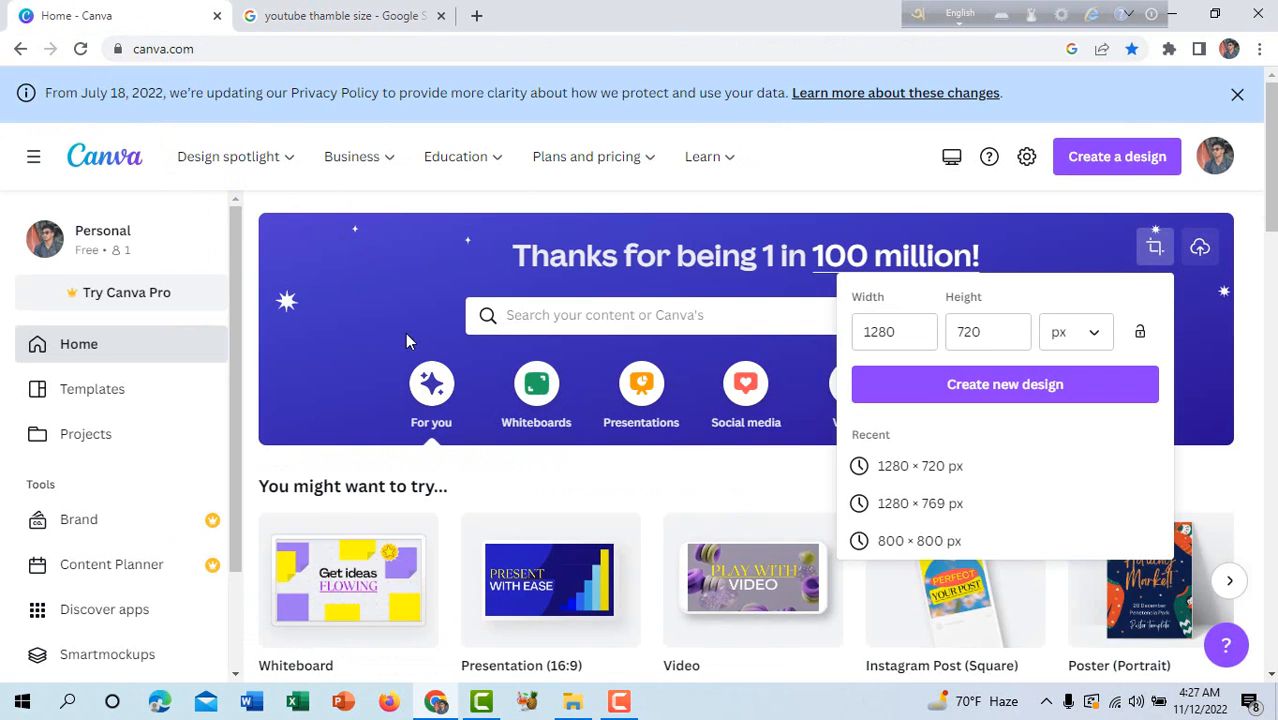
{"action": "left_click", "coordinate": [890, 333]}
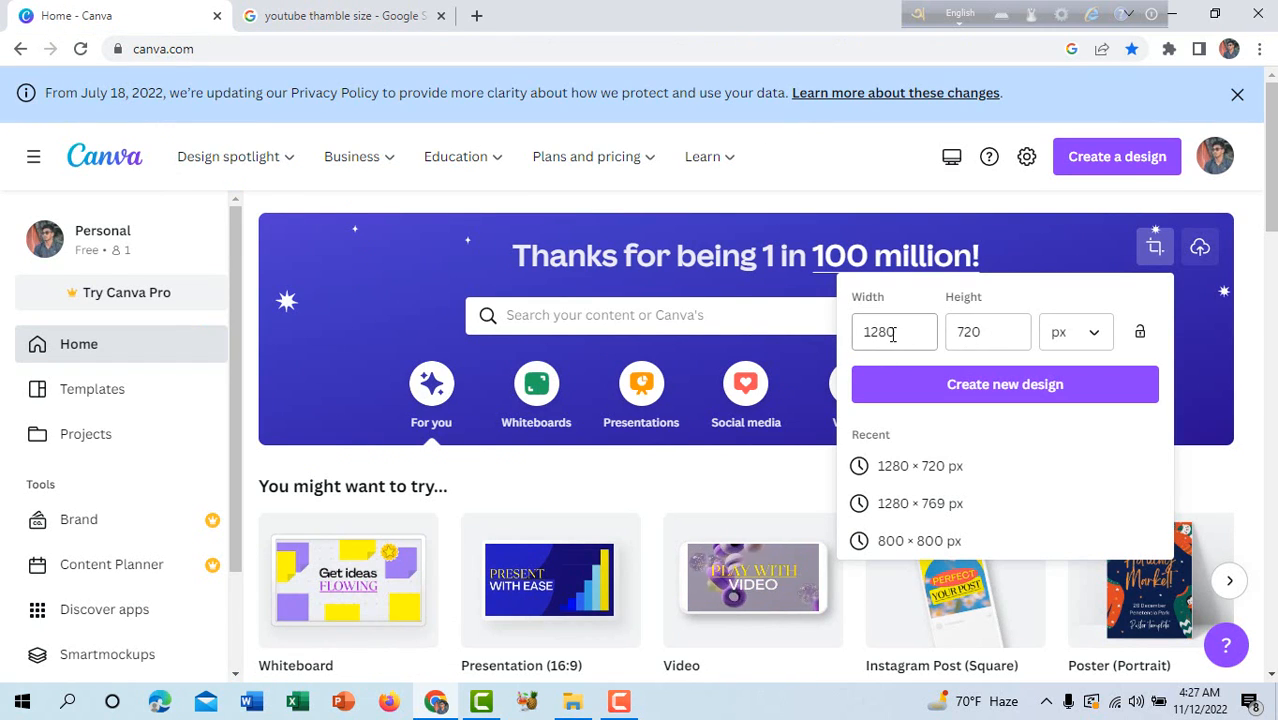
{"action": "left_click", "coordinate": [955, 398]}
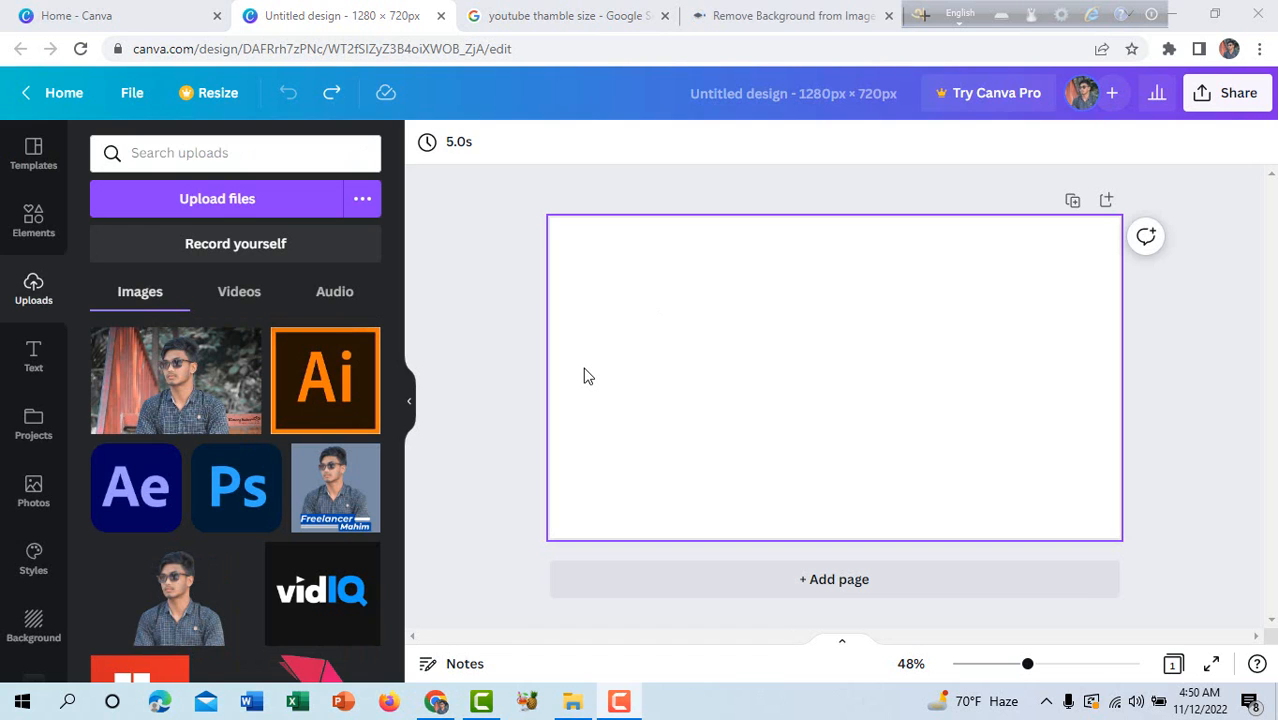
Add three subheading text boxes to the blank page.
{"action": "left_click", "coordinate": [34, 360]}
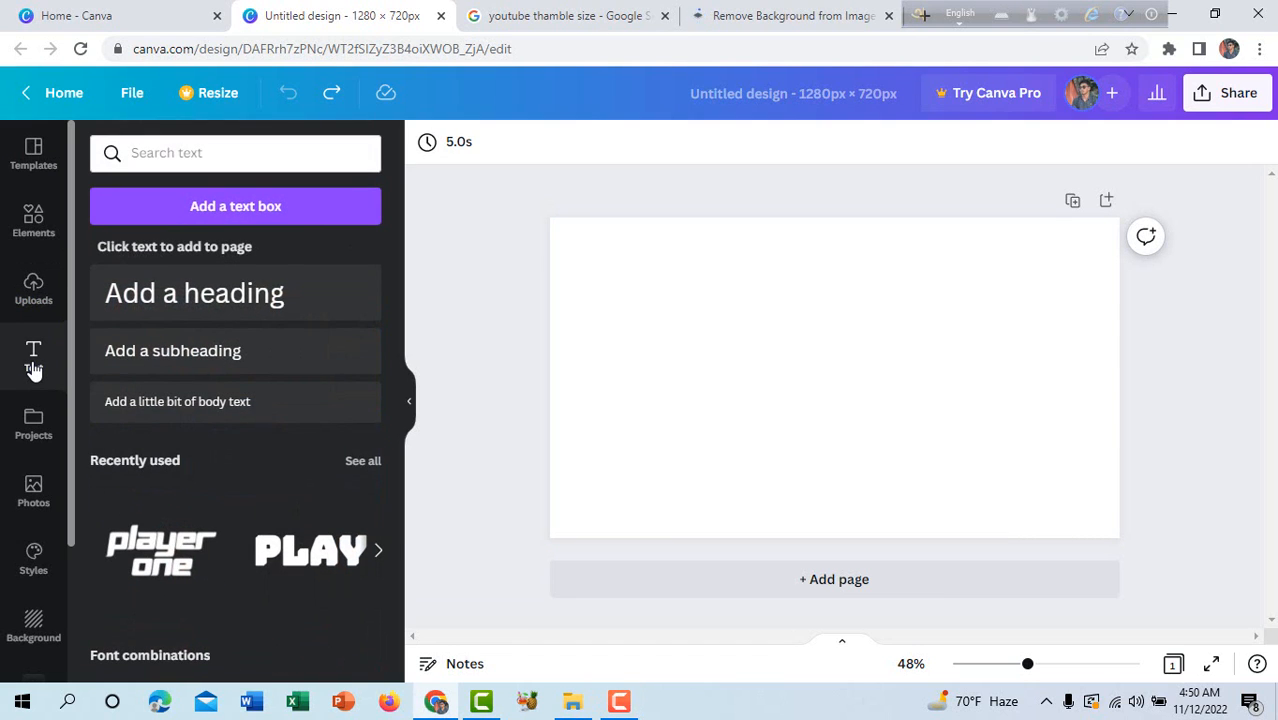
{"action": "left_click", "coordinate": [160, 351]}
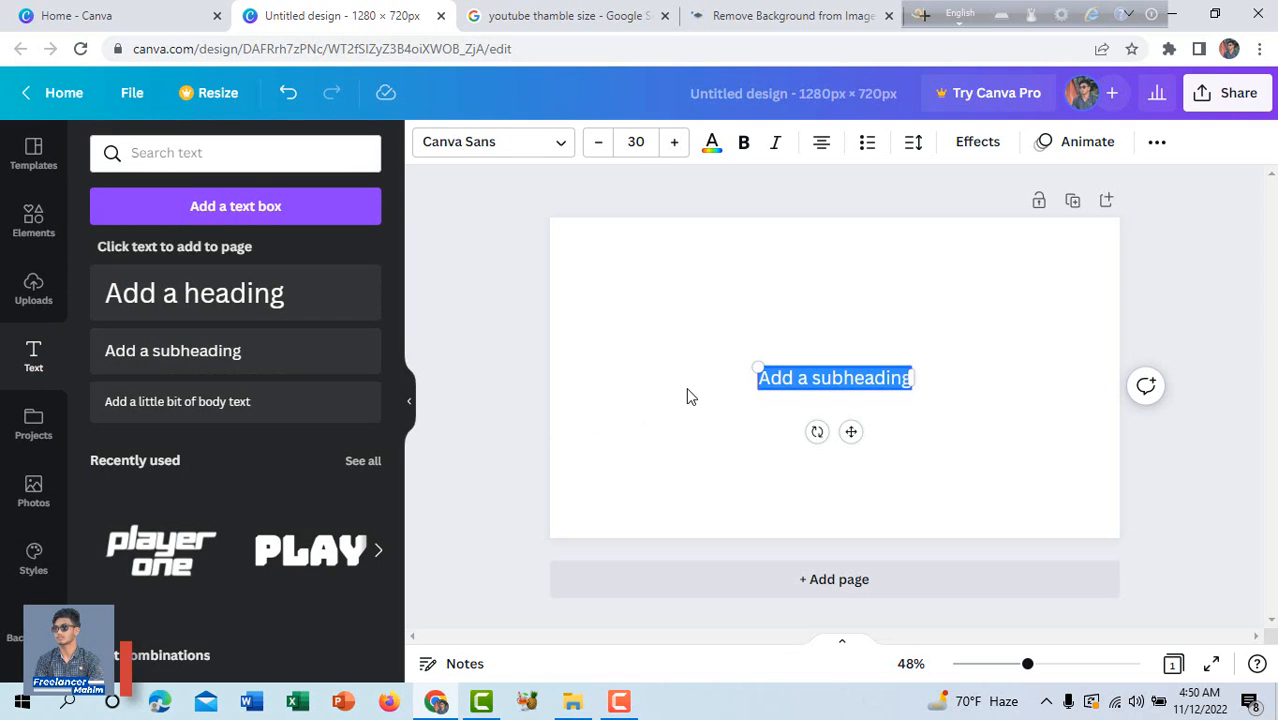
{"action": "left_click", "coordinate": [172, 351]}
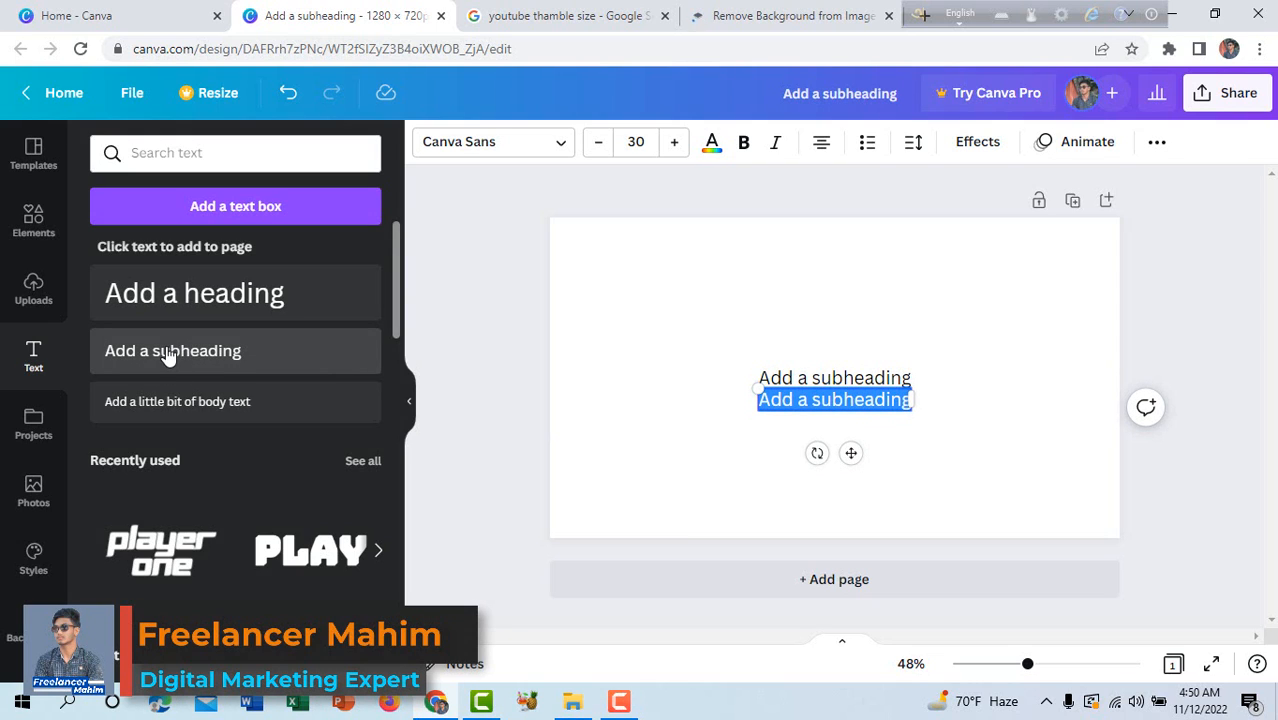
{"action": "left_click", "coordinate": [169, 355]}
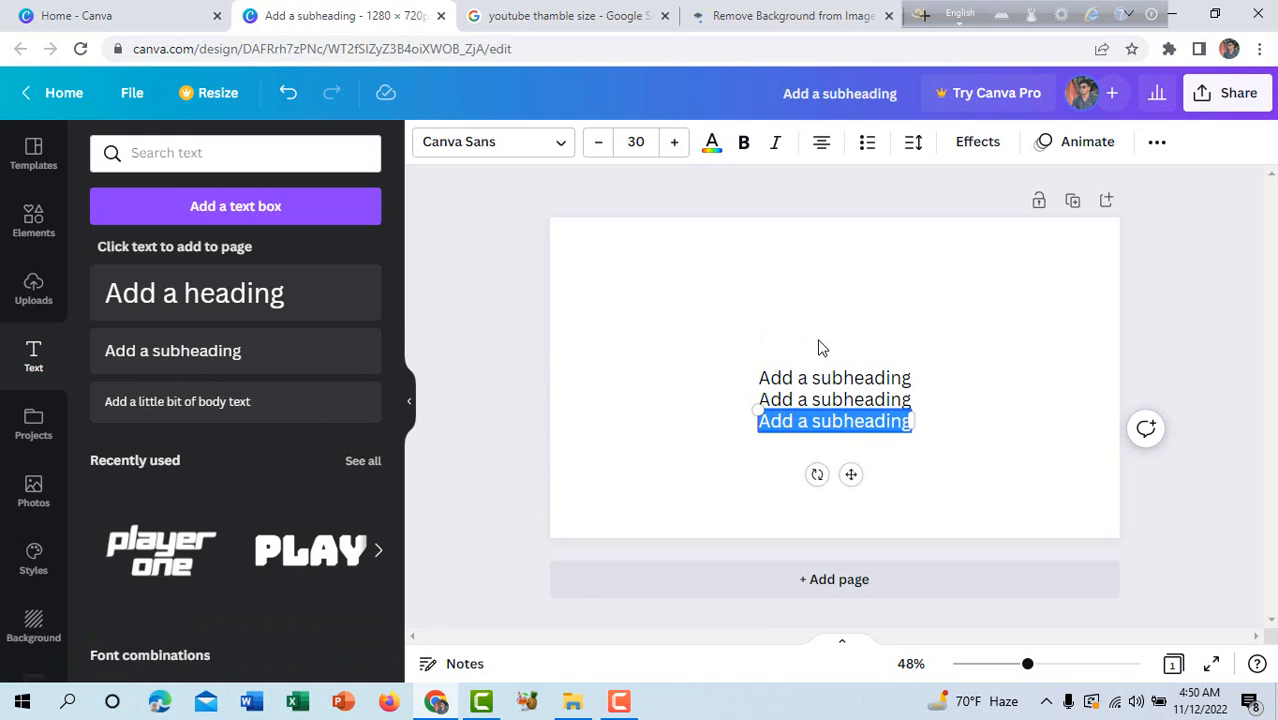
Replace the three subheadings with "Design", "youtube" and "tumbnail", and spread them apart on the page.
{"action": "left_click", "coordinate": [830, 381]}
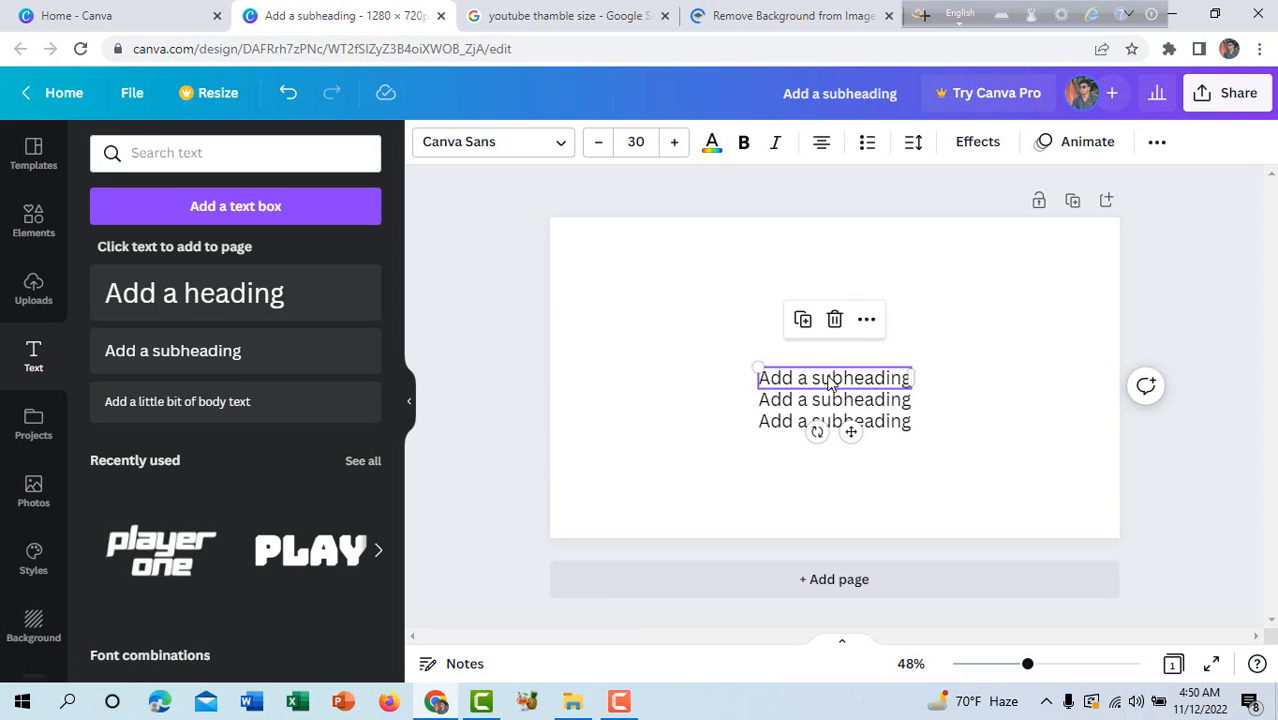
{"action": "double_click", "coordinate": [830, 382]}
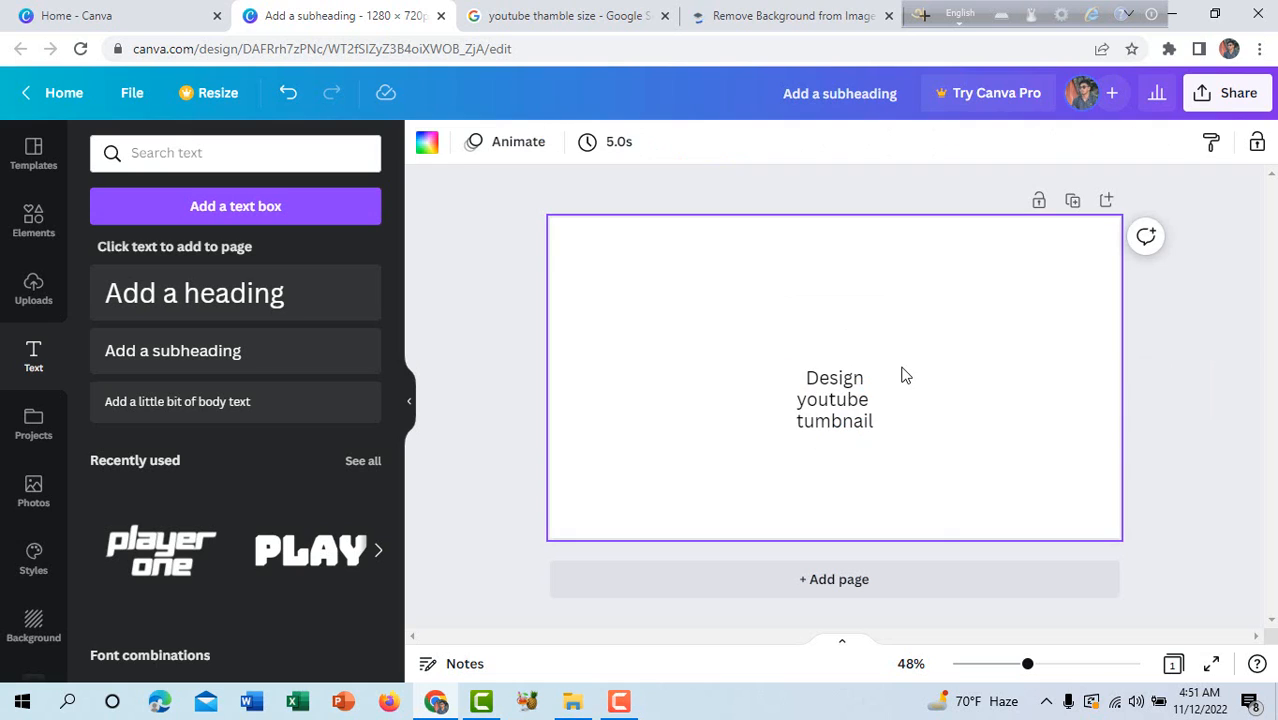
{"action": "left_click", "coordinate": [835, 380]}
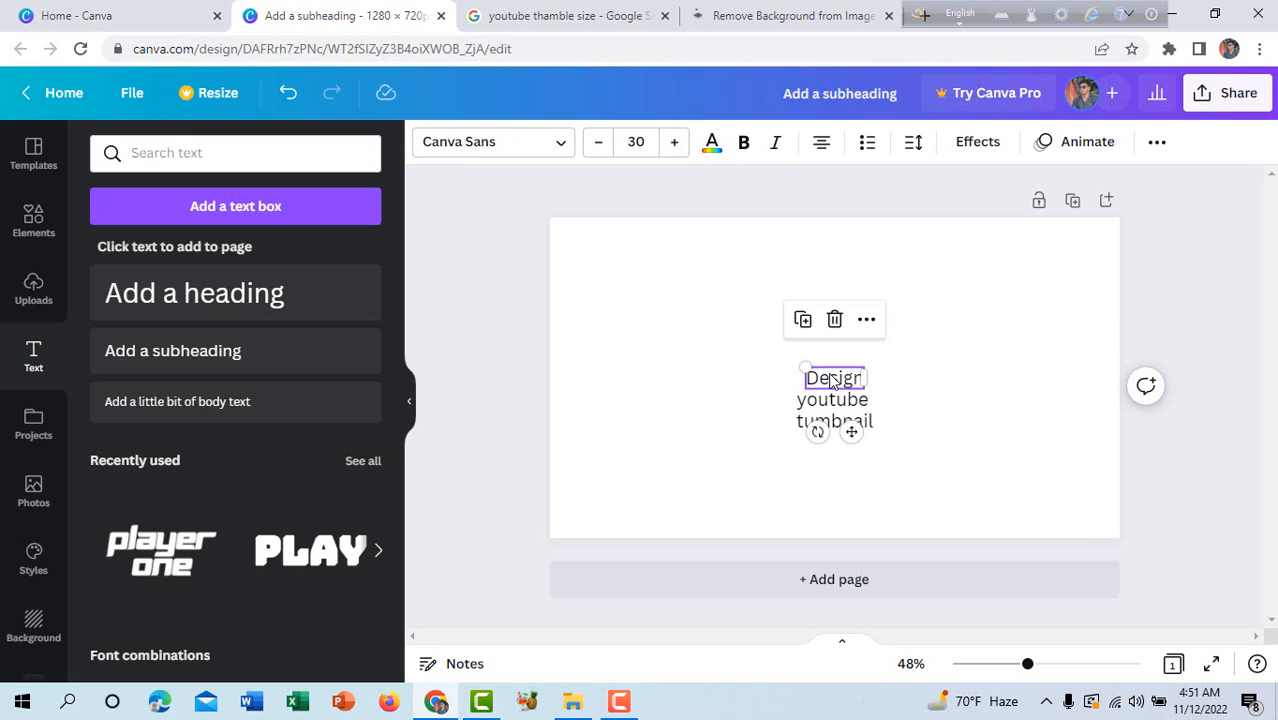
{"action": "left_click_drag", "start_coordinate": [830, 381], "coordinate": [863, 344]}
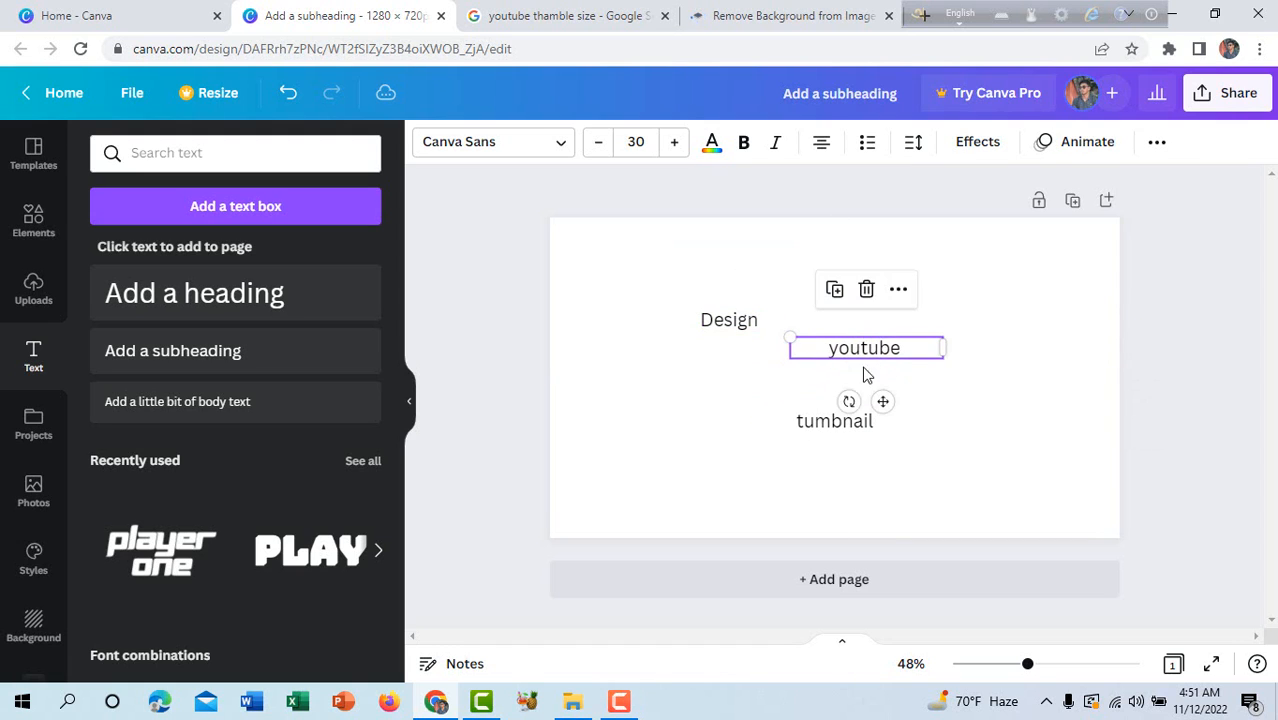
{"action": "left_click_drag", "start_coordinate": [826, 432], "coordinate": [797, 451]}
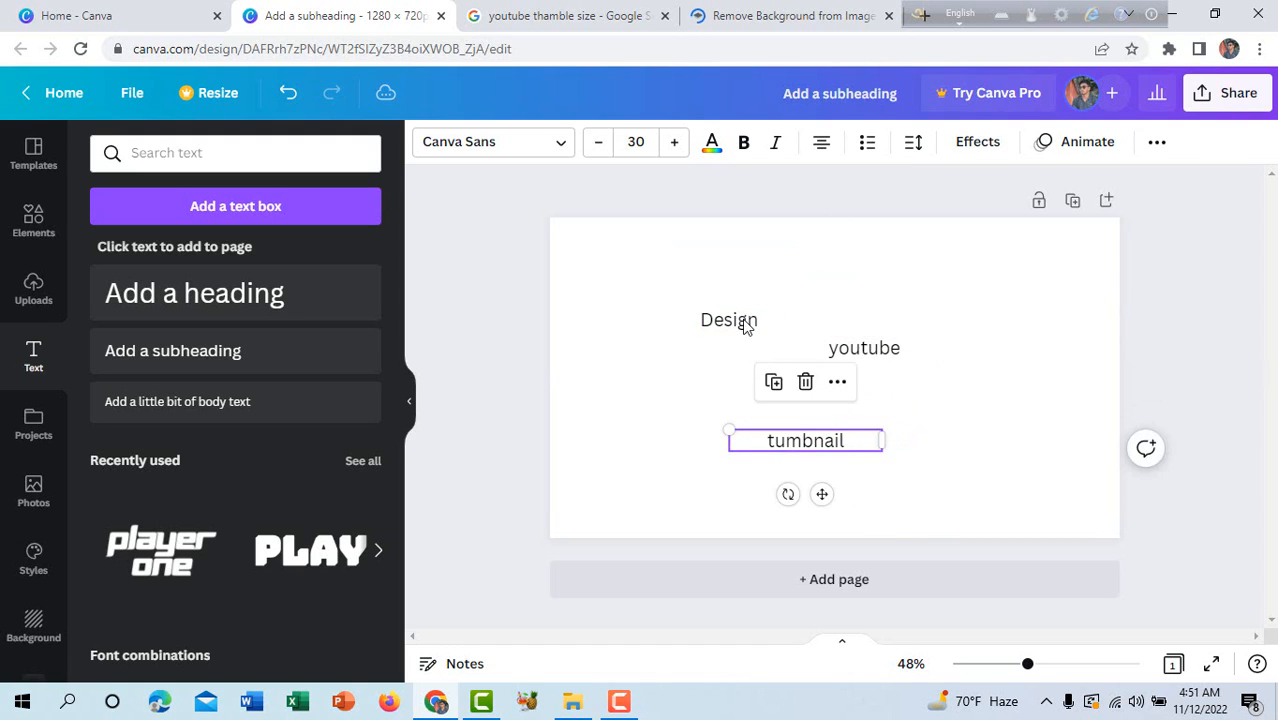
Enlarge the "Design" text to a font size of about 65 and the "youtube" text to about 45.
{"action": "left_click", "coordinate": [758, 318]}
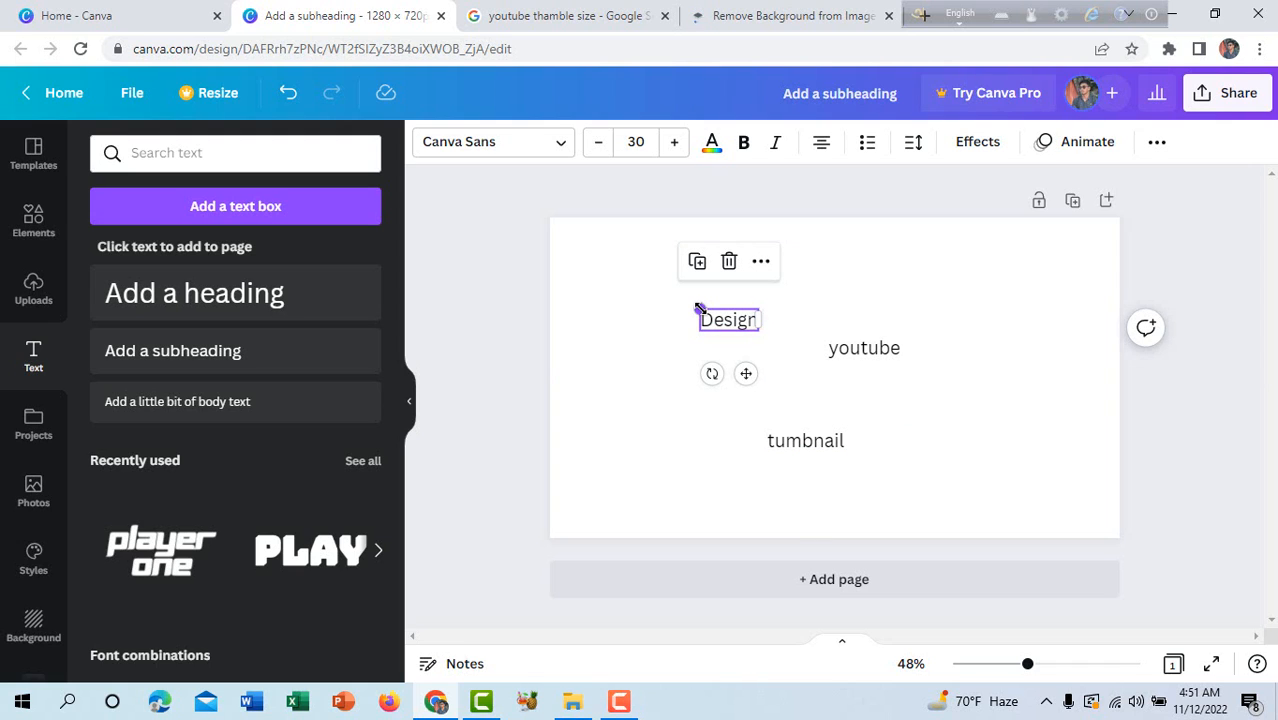
{"action": "left_click_drag", "start_coordinate": [699, 309], "coordinate": [630, 285]}
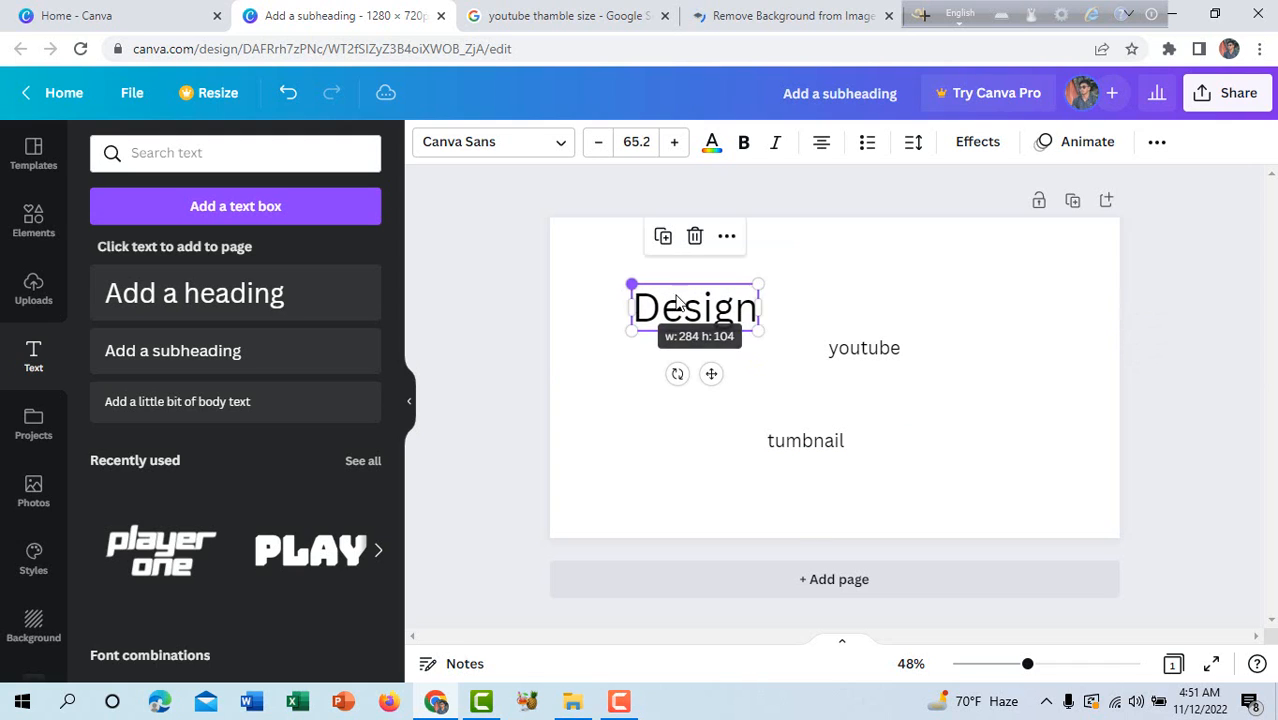
{"action": "left_click", "coordinate": [829, 349]}
{"action": "left_click_drag", "start_coordinate": [787, 337], "coordinate": [715, 329]}
Change the colour of the "youtube" text to the default bright red.
{"action": "double_click", "coordinate": [840, 341]}
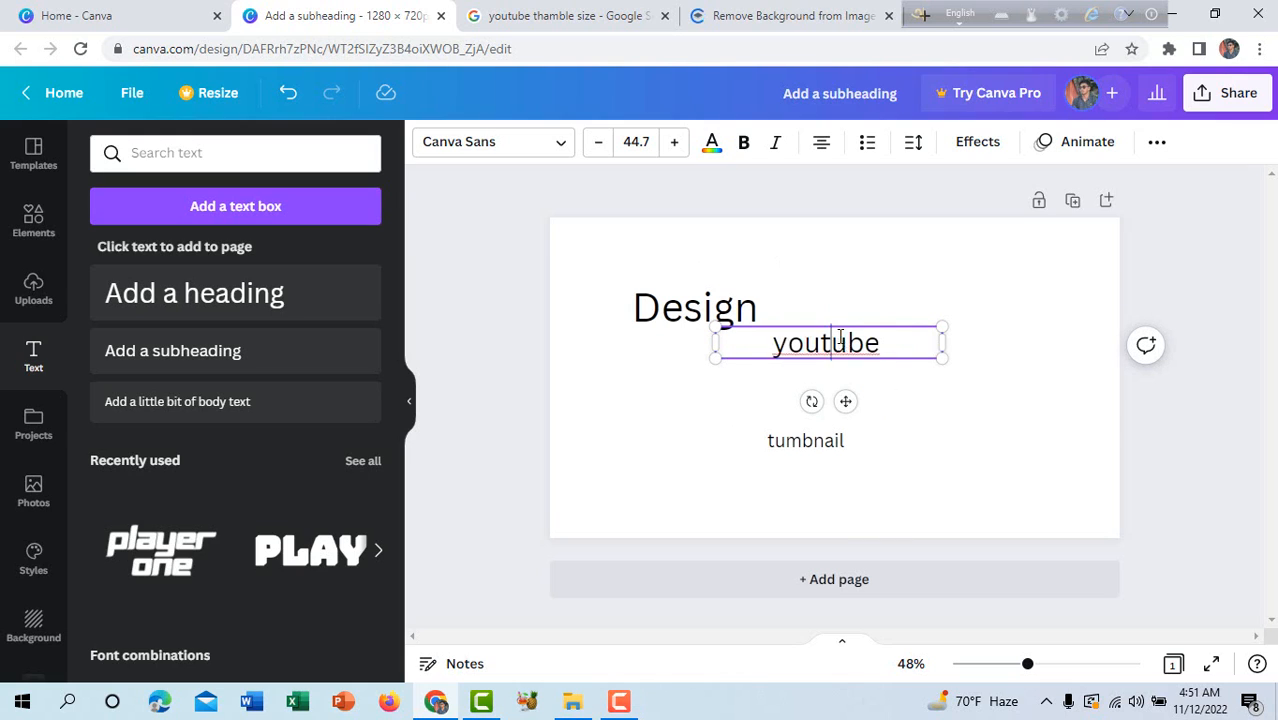
{"action": "left_click", "coordinate": [904, 344]}
{"action": "left_click", "coordinate": [712, 146]}
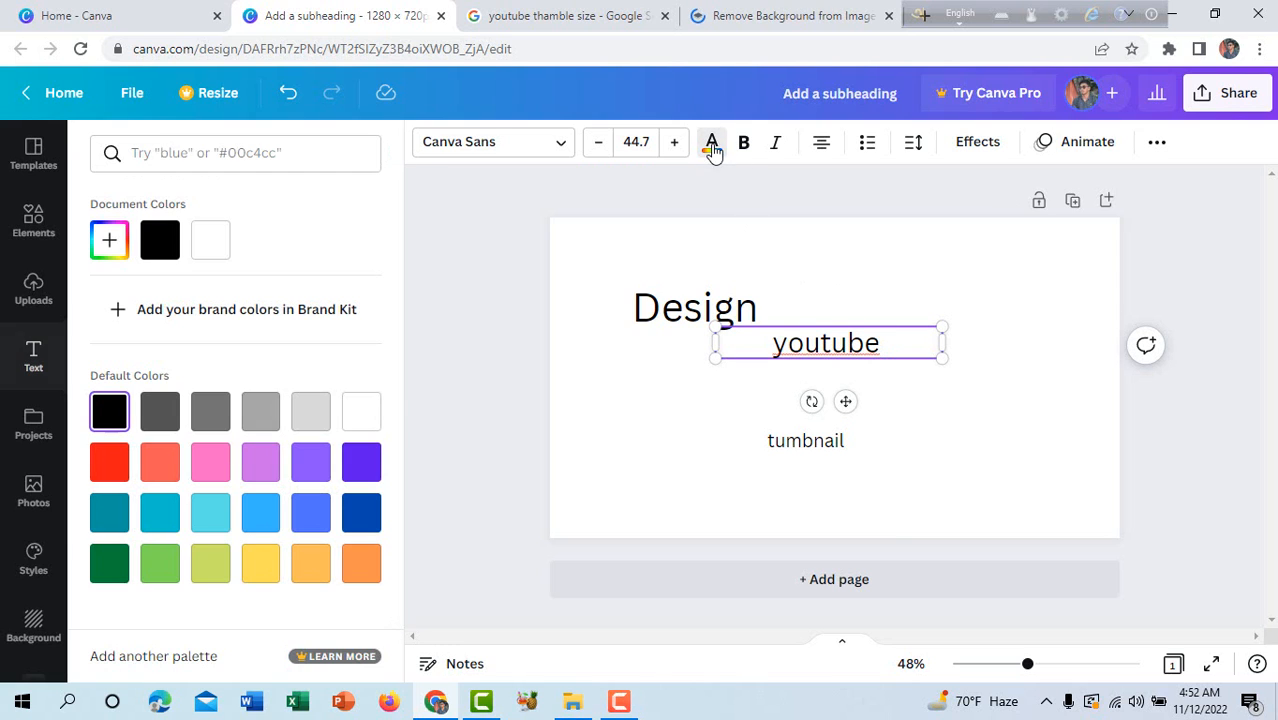
{"action": "left_click", "coordinate": [95, 462]}
Change the colour of the "tumbnail" text to the darkest default purple.
{"action": "left_click", "coordinate": [789, 440]}
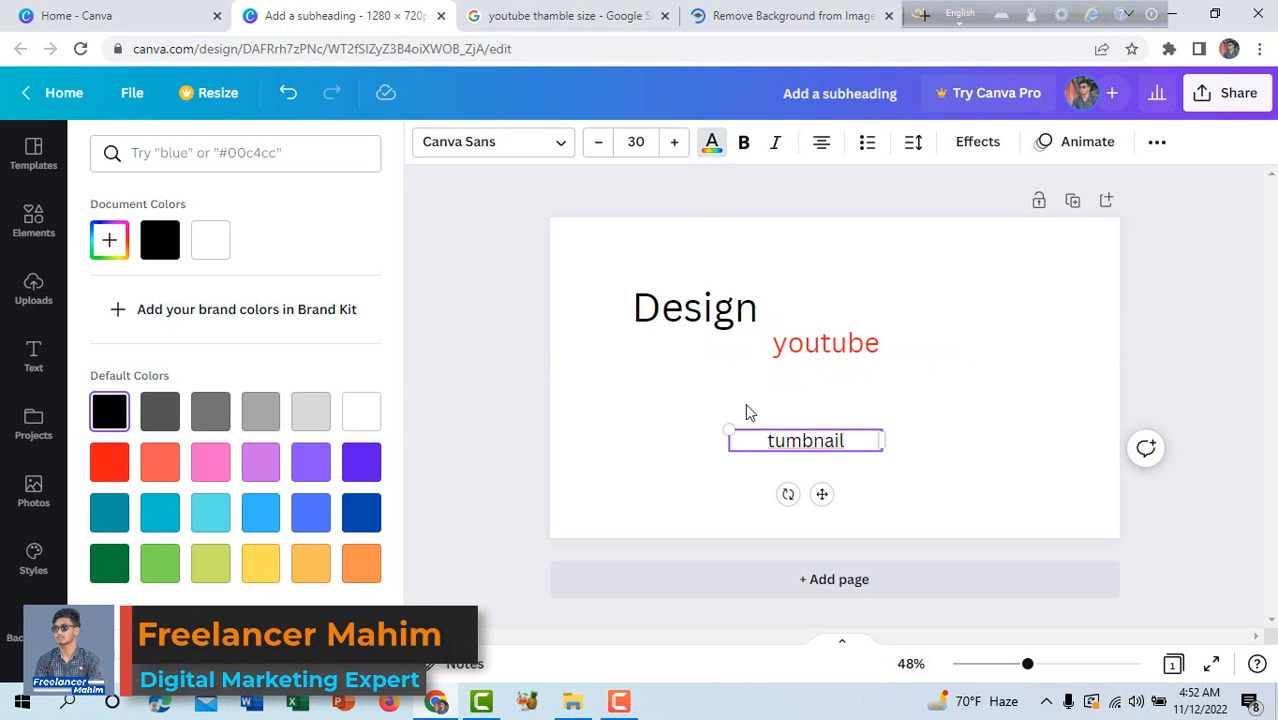
{"action": "left_click", "coordinate": [712, 143]}
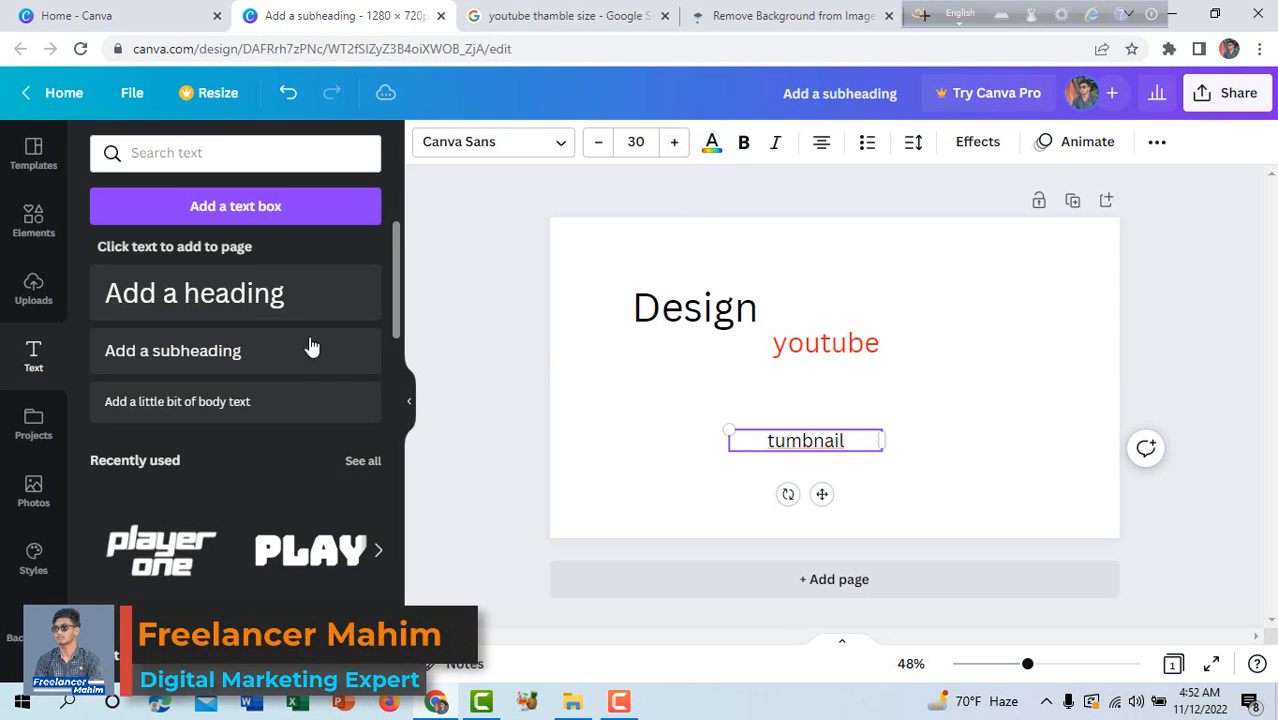
{"action": "left_click", "coordinate": [711, 143]}
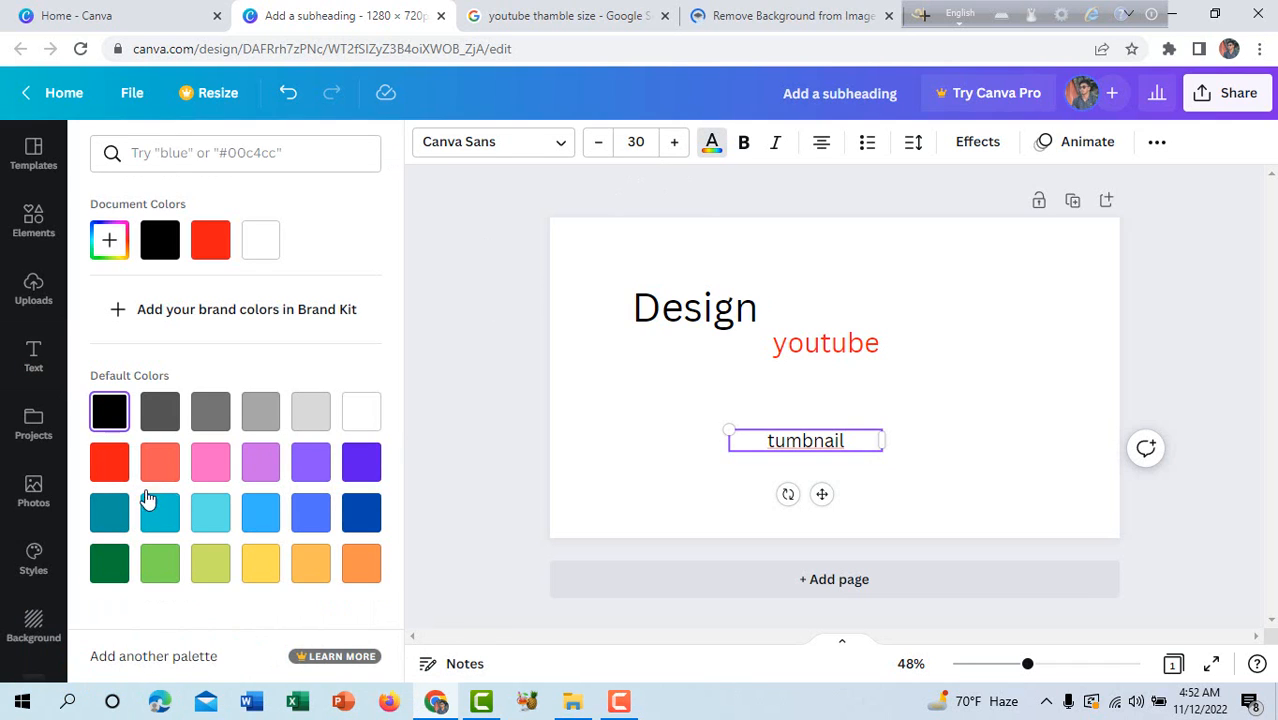
{"action": "left_click", "coordinate": [360, 461]}
Recolour the "Design" text to the same dark purple as "tumbnail".
{"action": "left_click", "coordinate": [714, 318]}
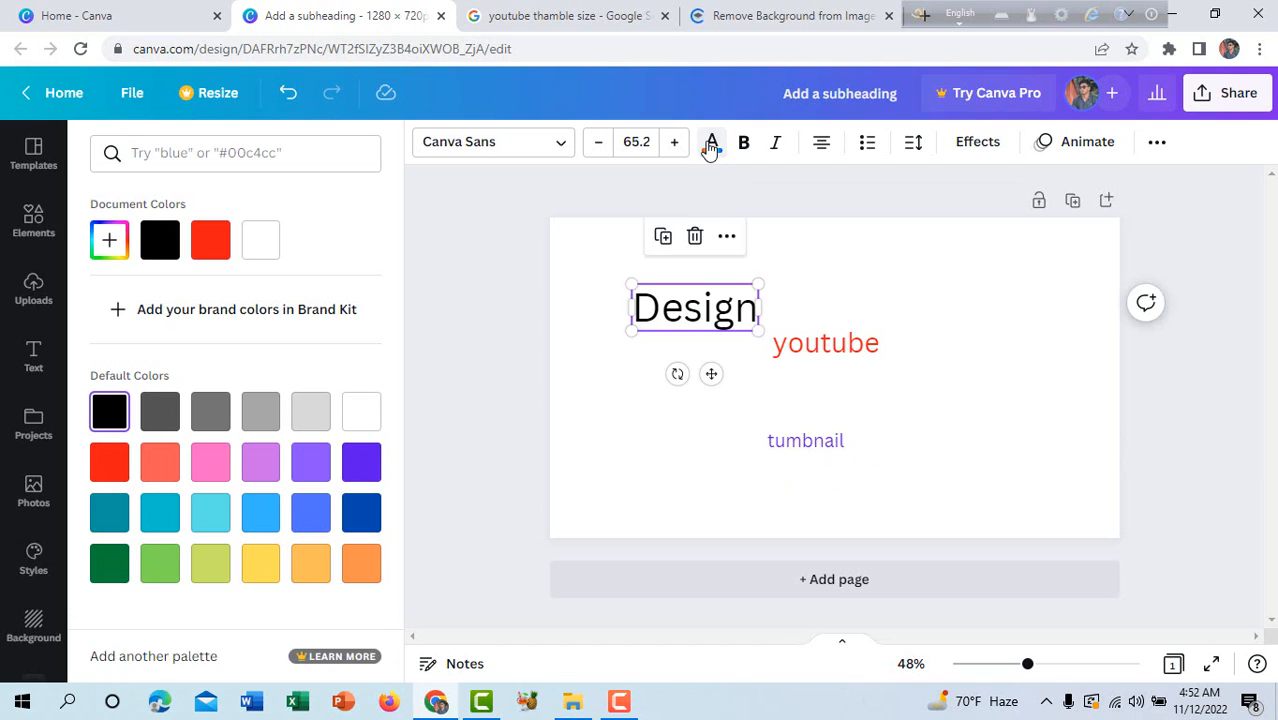
{"action": "left_click", "coordinate": [711, 143]}
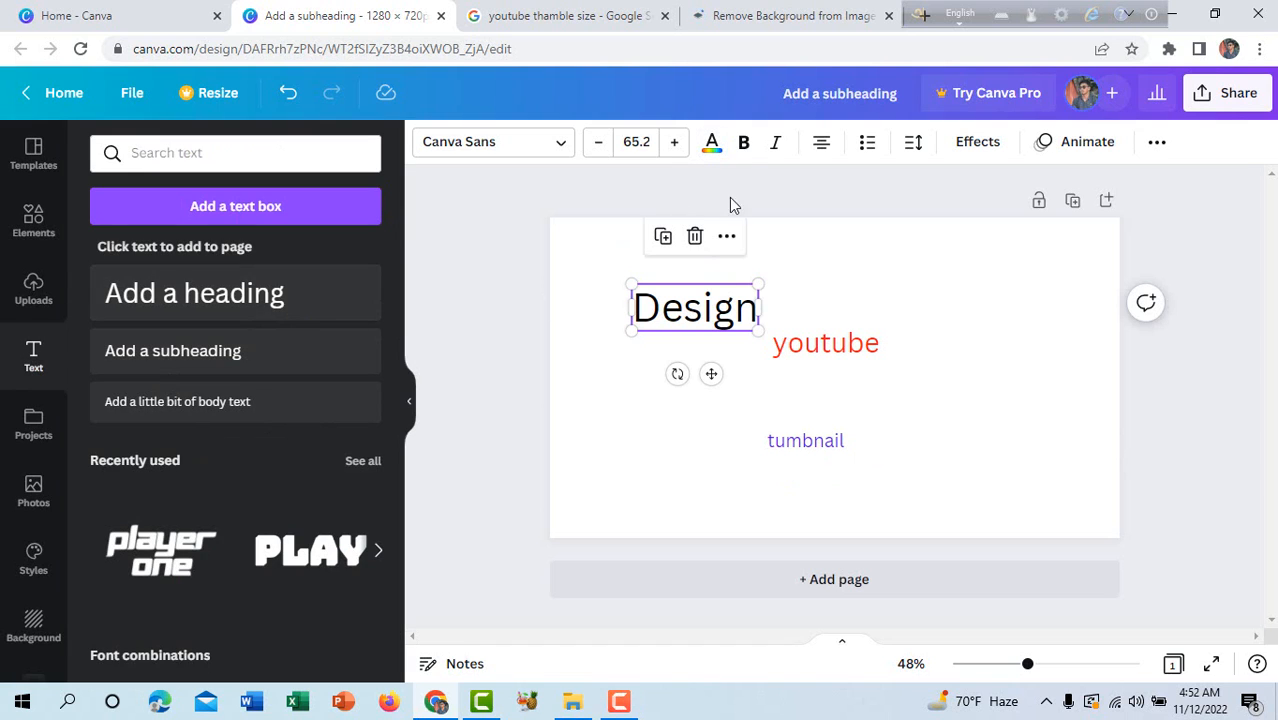
{"action": "left_click", "coordinate": [715, 146]}
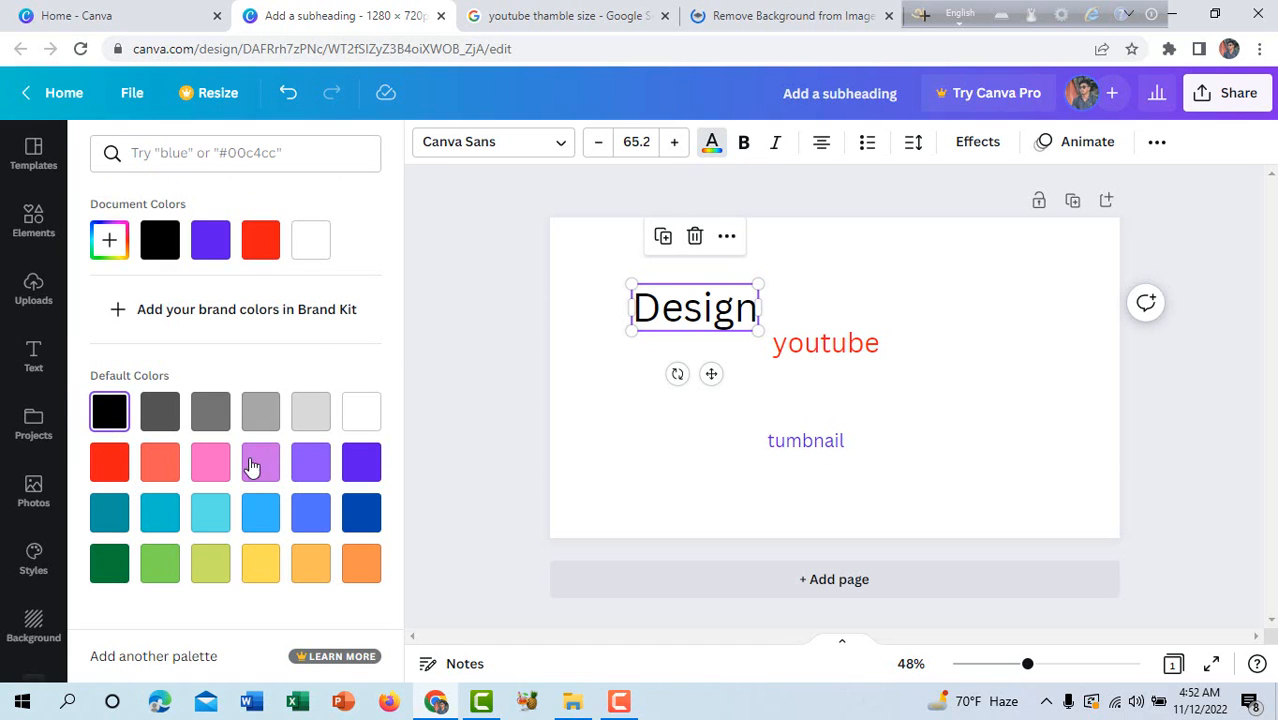
{"action": "left_click", "coordinate": [361, 462]}
{"action": "left_click", "coordinate": [687, 460]}
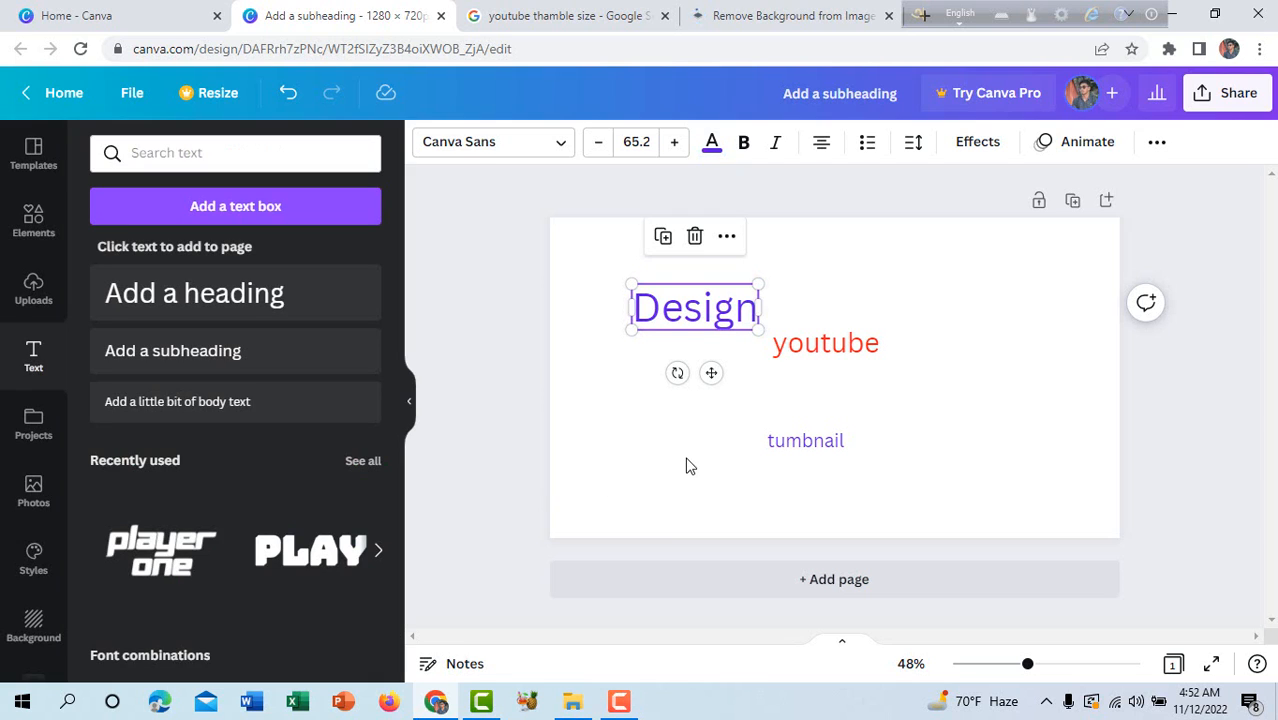
Make the "Design" text bold and the "youtube" text italic.
{"action": "left_click", "coordinate": [713, 313]}
{"action": "left_click", "coordinate": [741, 145]}
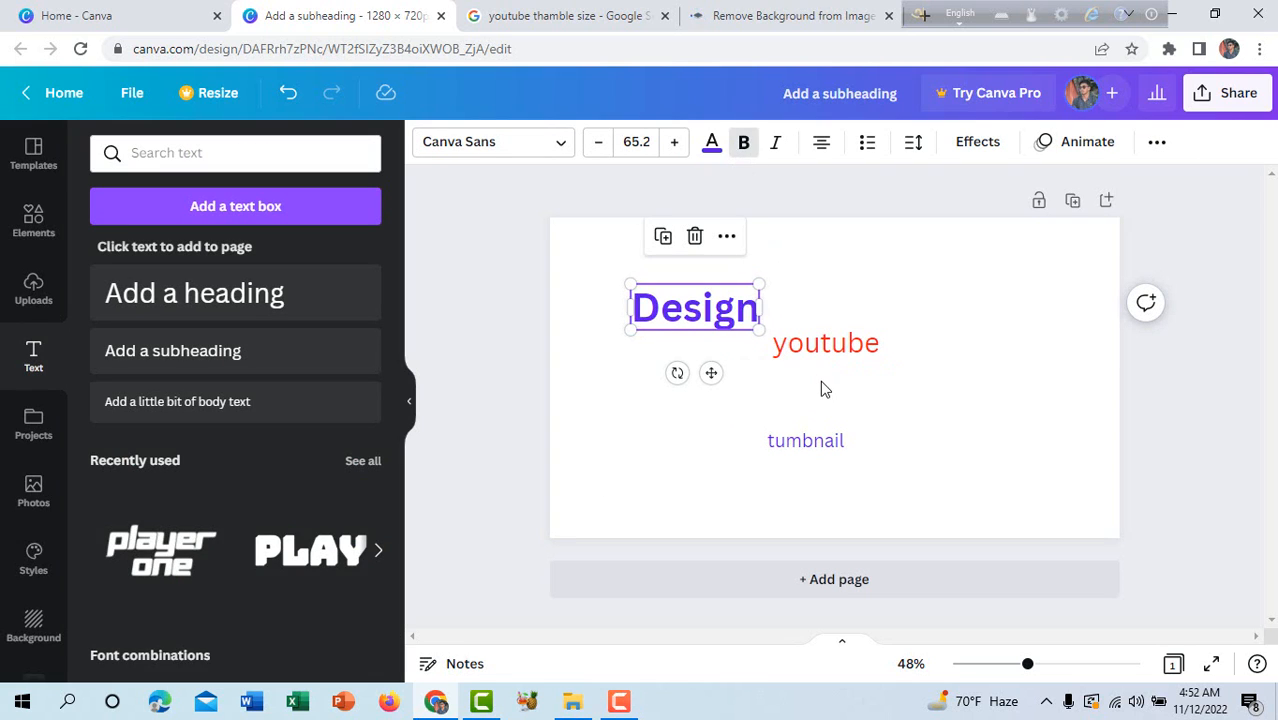
{"action": "left_click", "coordinate": [824, 355]}
{"action": "left_click", "coordinate": [775, 145]}
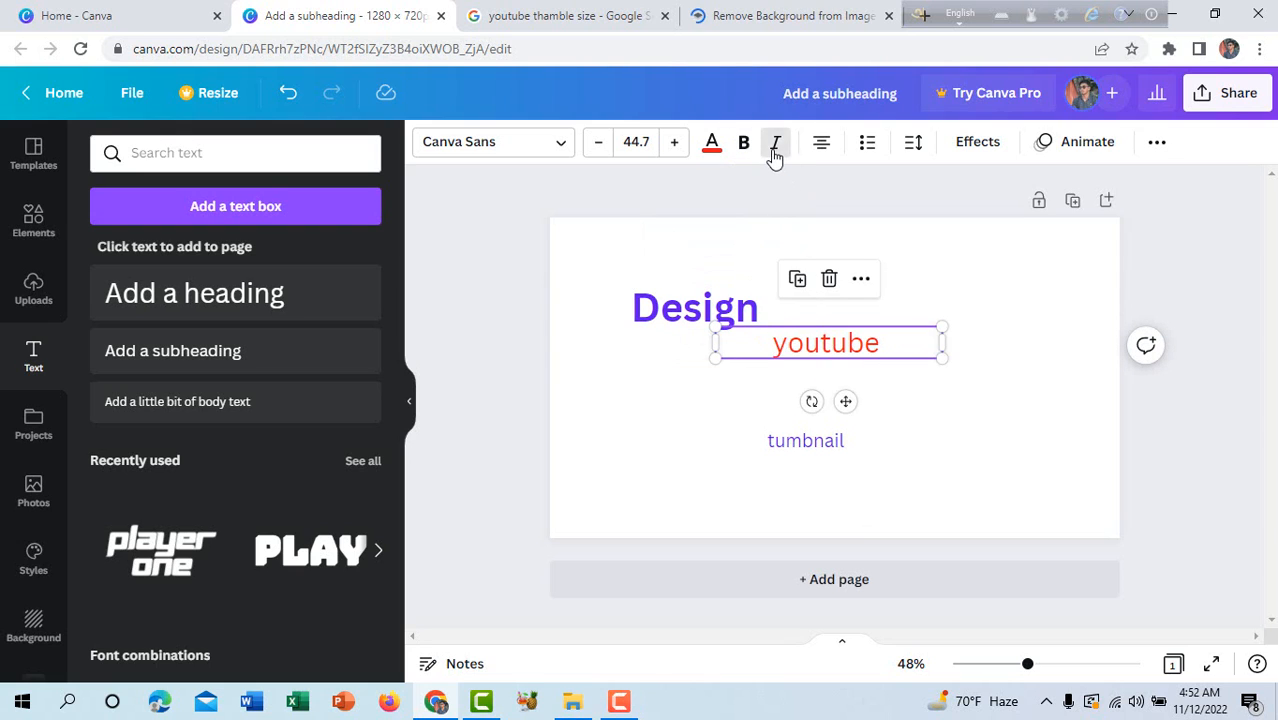
{"action": "left_click", "coordinate": [803, 441]}
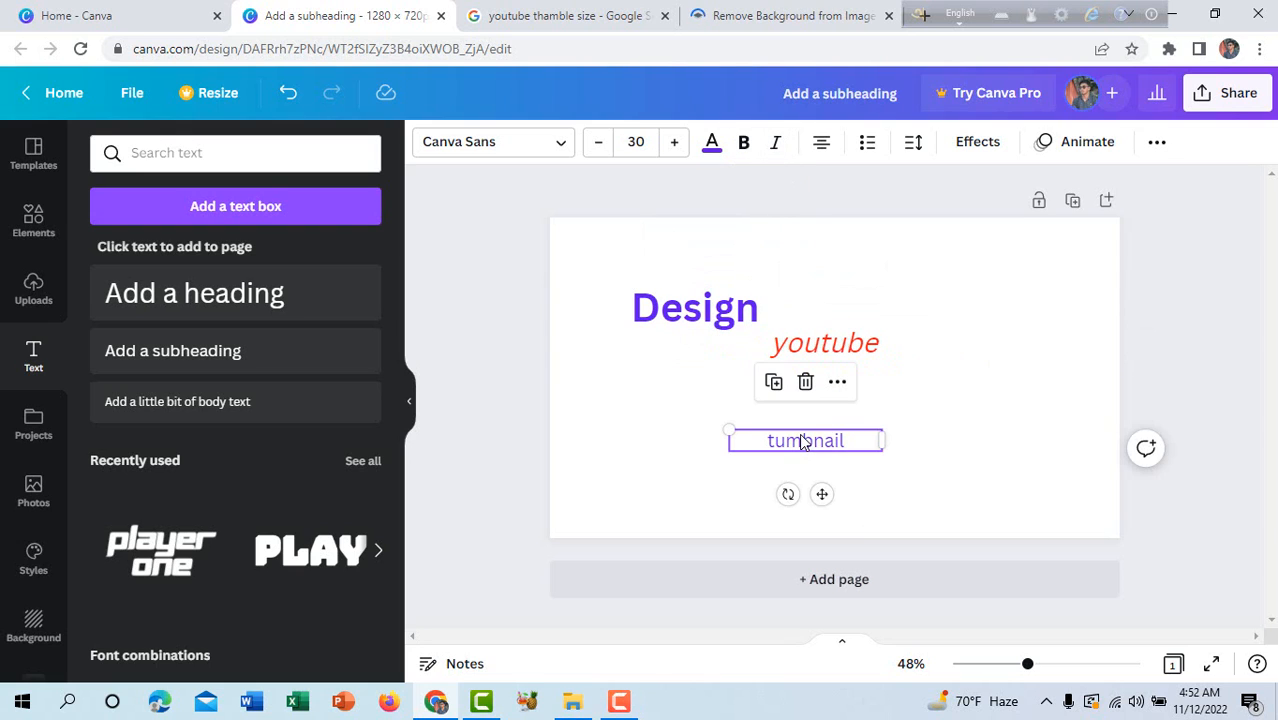
Try the Barabara and Shrikhand fonts on the "youtube" text and apply Agrandir Grand Black.
{"action": "left_click", "coordinate": [808, 345]}
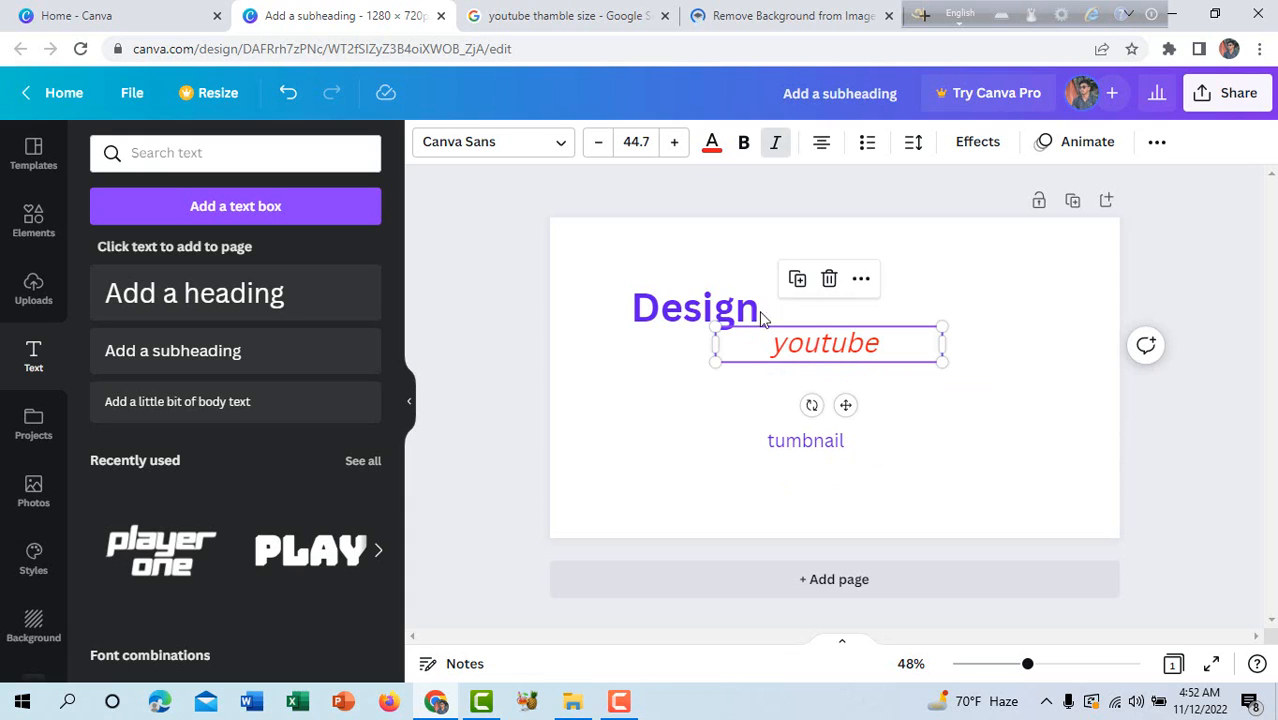
{"action": "left_click", "coordinate": [530, 145]}
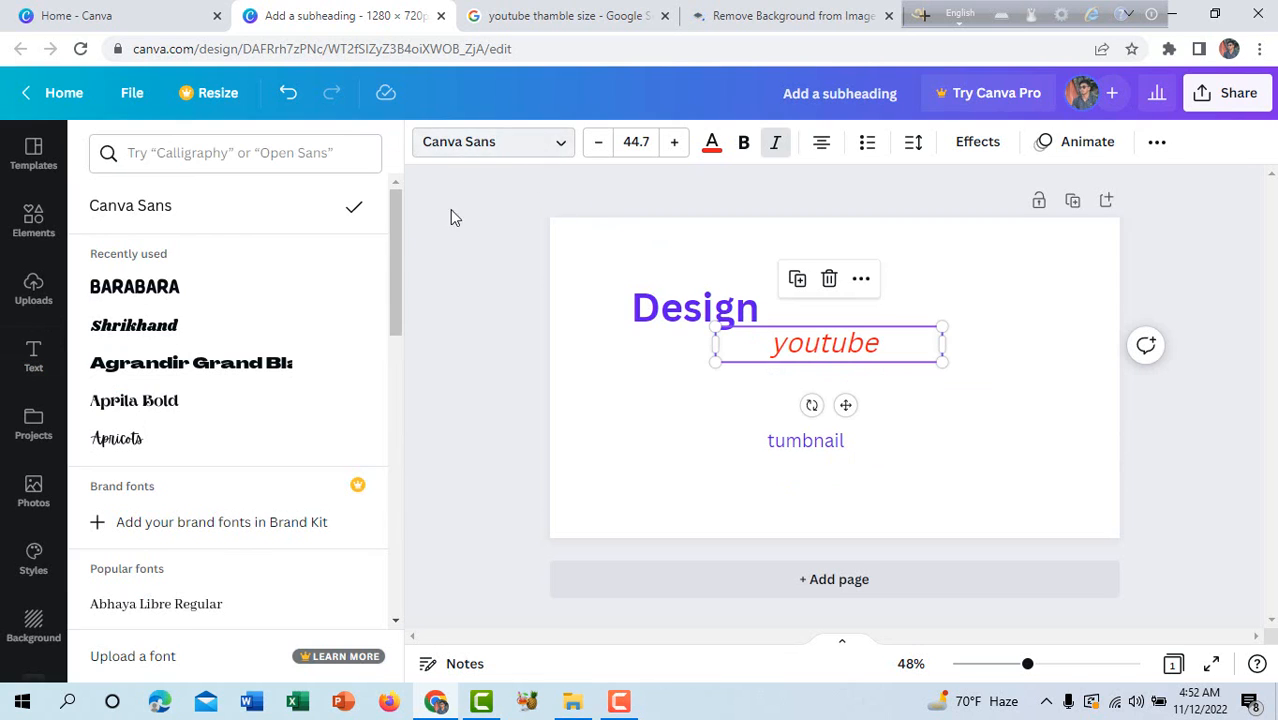
{"action": "left_click", "coordinate": [198, 290]}
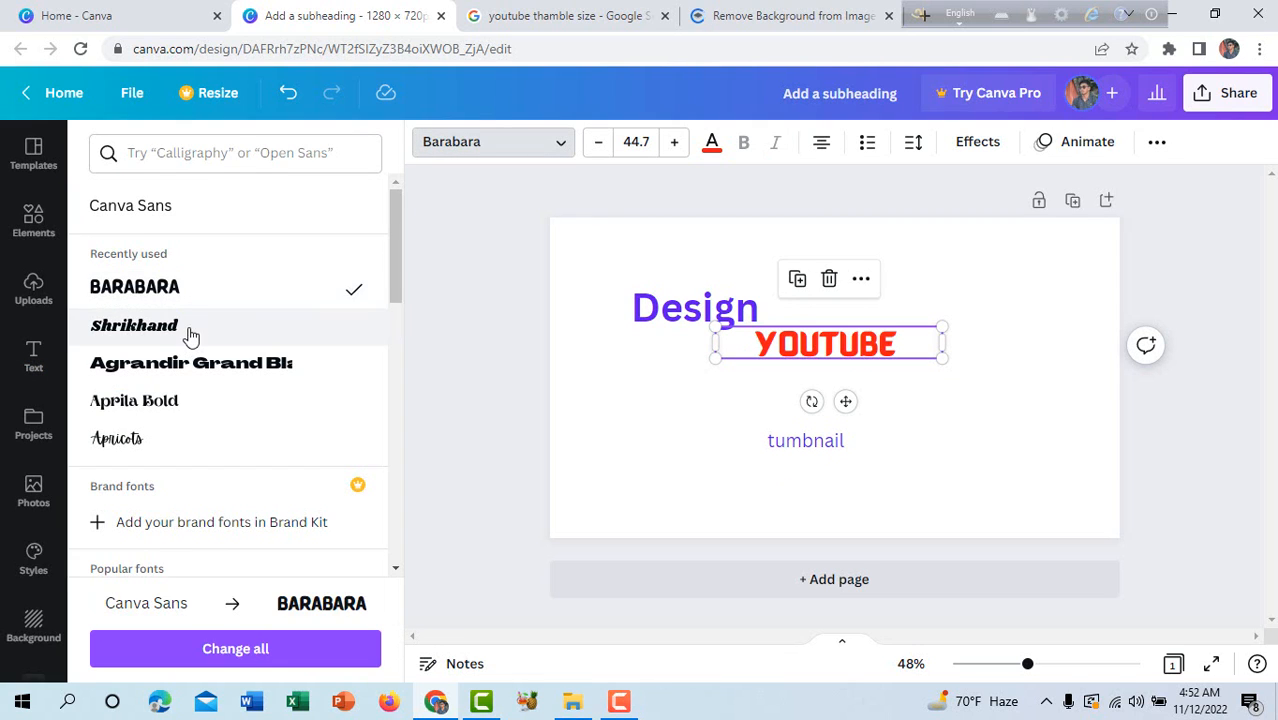
{"action": "left_click", "coordinate": [188, 328]}
{"action": "left_click", "coordinate": [186, 363]}
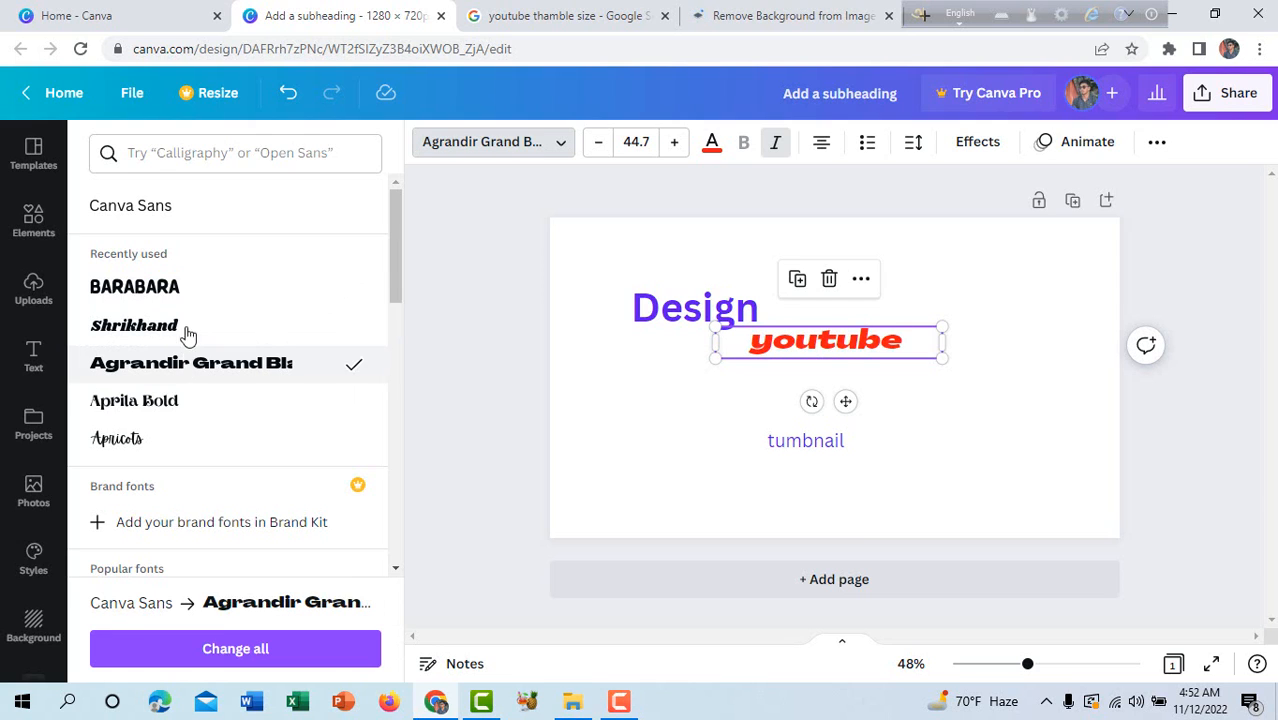
Apply the Barabara font to the "youtube" text and enlarge it to about size 122.
{"action": "left_click", "coordinate": [193, 292]}
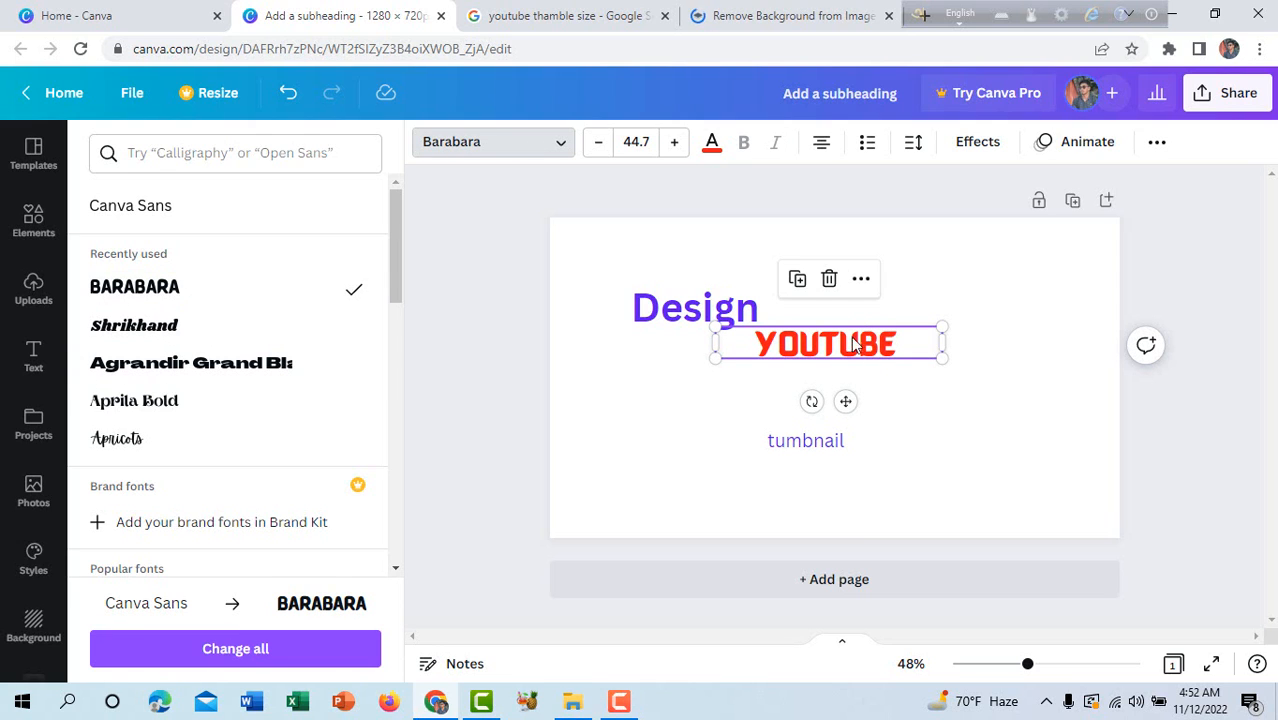
{"action": "left_click_drag", "start_coordinate": [942, 325], "coordinate": [1098, 305]}
{"action": "left_click_drag", "start_coordinate": [716, 361], "coordinate": [640, 378]}
{"action": "left_click_drag", "start_coordinate": [633, 334], "coordinate": [630, 391]}
Move the "Design" text just above the start of "YOUTUBE" and narrow the "tumbnail" text box.
{"action": "left_click", "coordinate": [690, 300]}
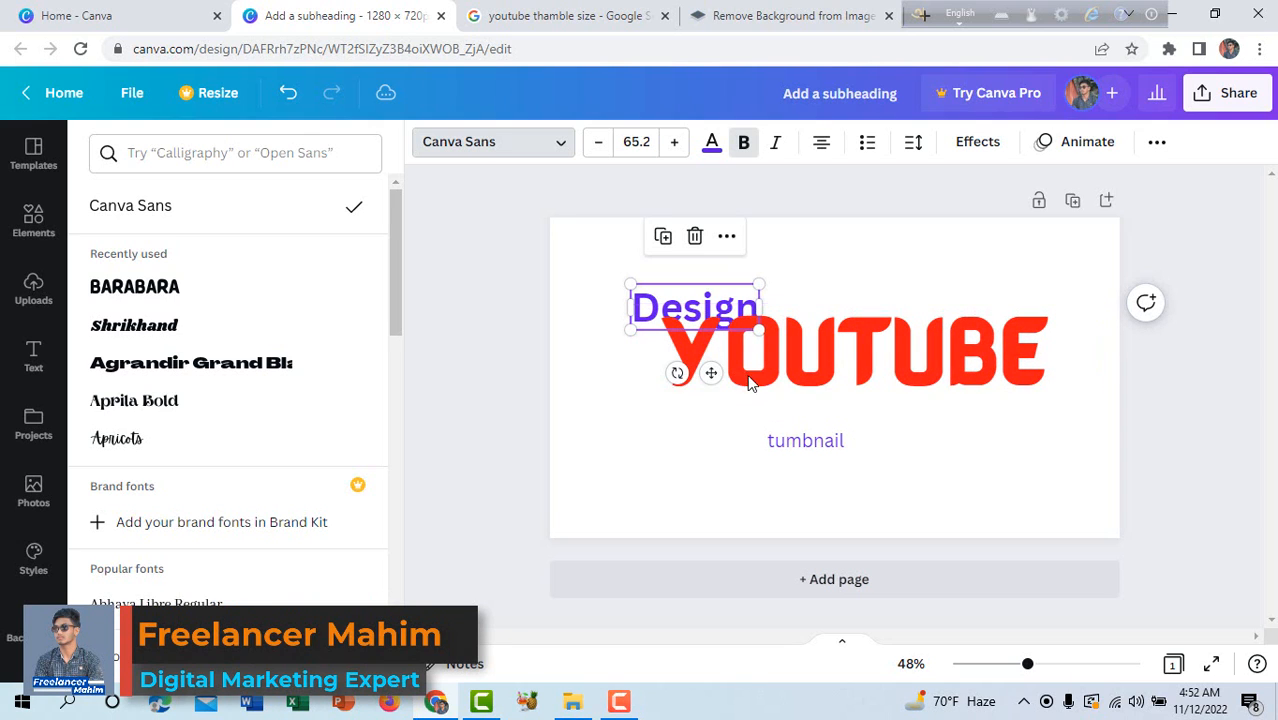
{"action": "left_click_drag", "start_coordinate": [716, 288], "coordinate": [781, 269]}
{"action": "left_click", "coordinate": [865, 455]}
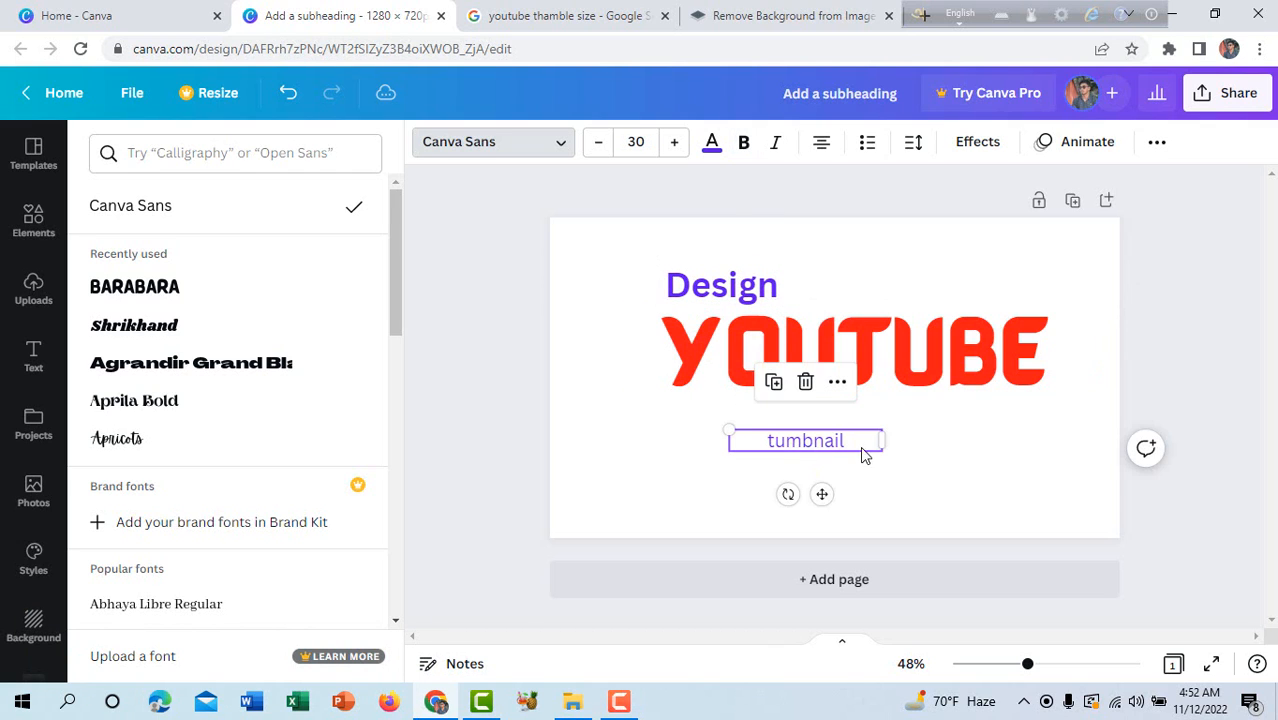
{"action": "left_click_drag", "start_coordinate": [865, 440], "coordinate": [835, 440]}
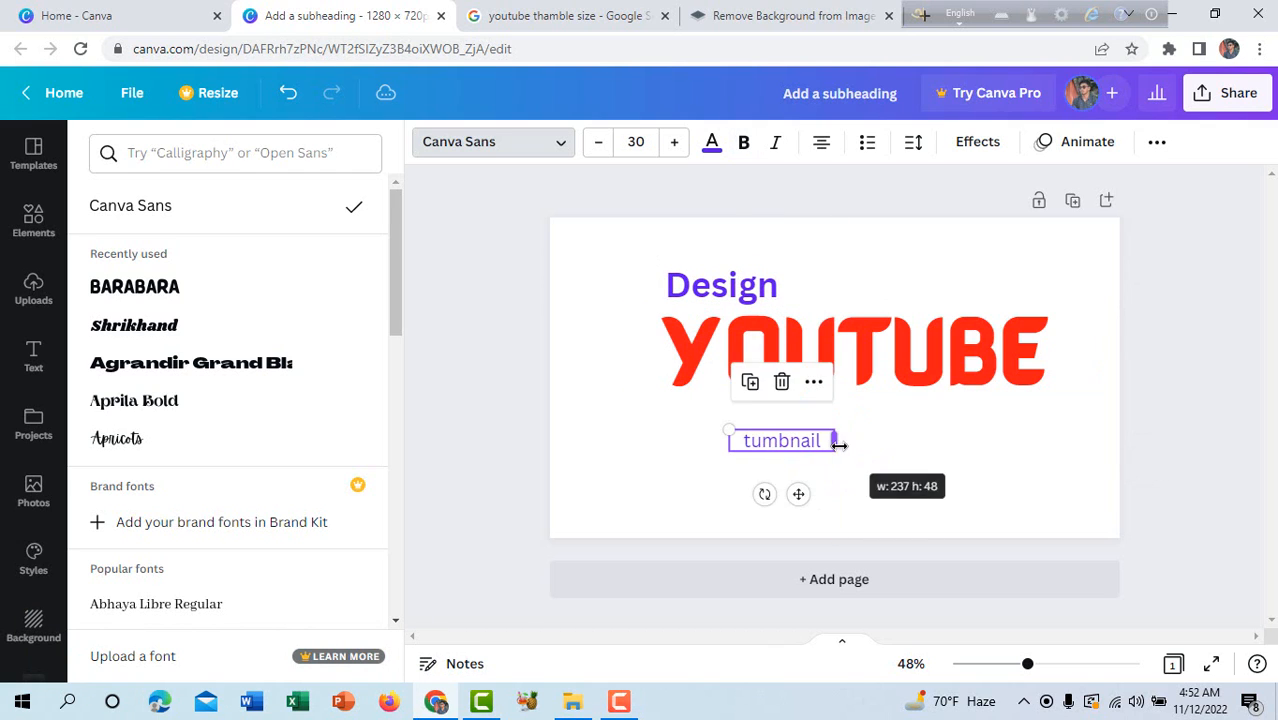
Set the "tumbnail" text in Shrikhand at about size 62.5 and place it beneath the end of "YOUTUBE".
{"action": "double_click", "coordinate": [780, 440]}
{"action": "left_click", "coordinate": [185, 366]}
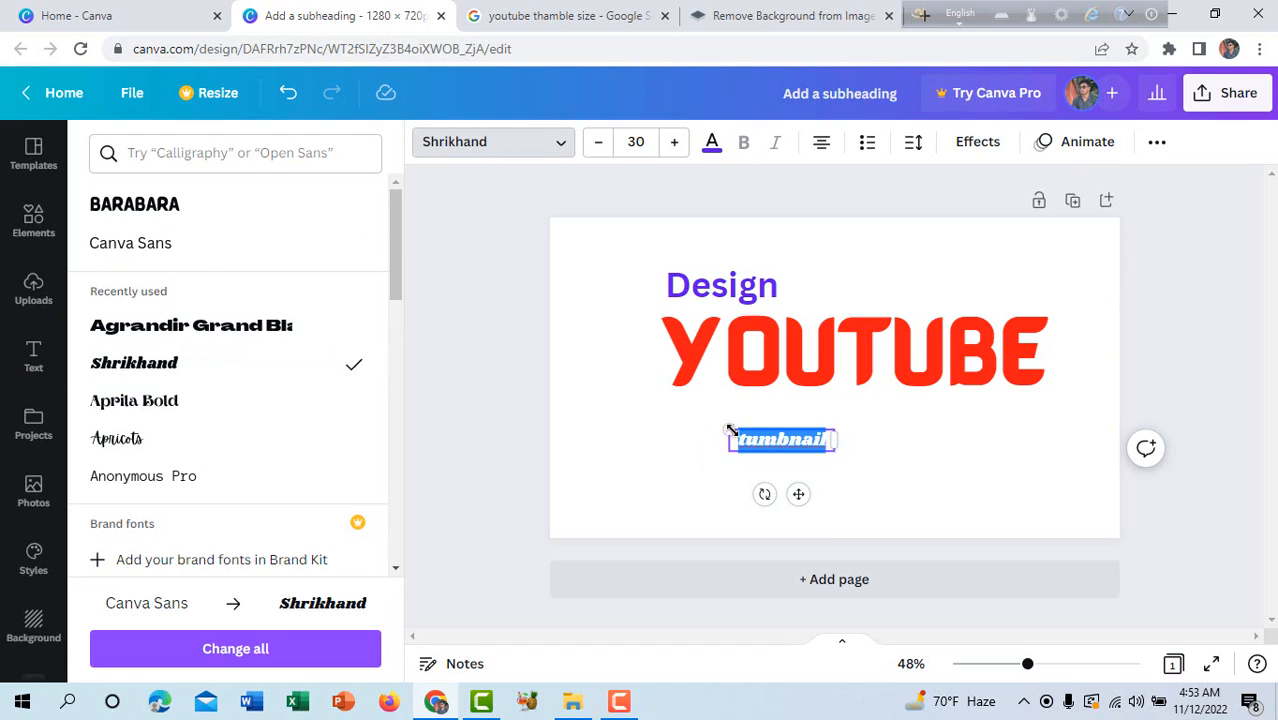
{"action": "left_click_drag", "start_coordinate": [681, 428], "coordinate": [610, 412]}
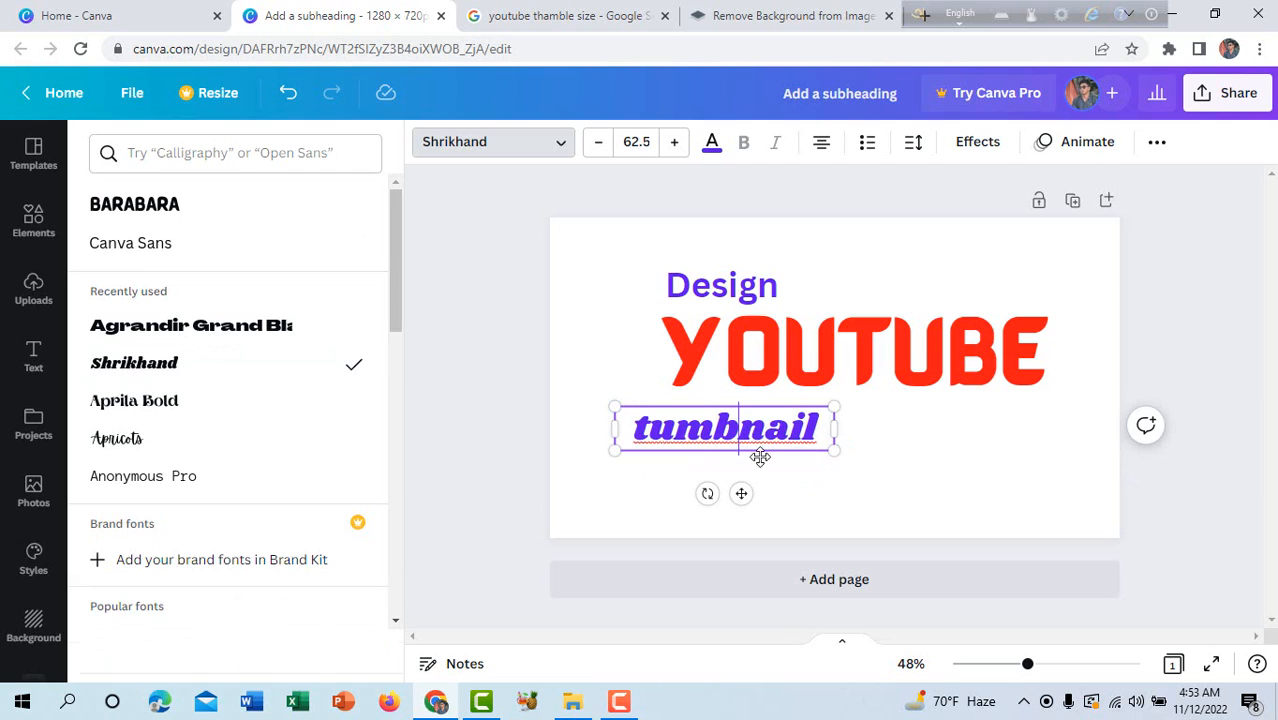
{"action": "left_click_drag", "start_coordinate": [739, 489], "coordinate": [958, 477]}
Shift the "YOUTUBE" text slightly to the right by moving and narrowing its box, and shift "Design" to match.
{"action": "left_click_drag", "start_coordinate": [913, 368], "coordinate": [930, 370]}
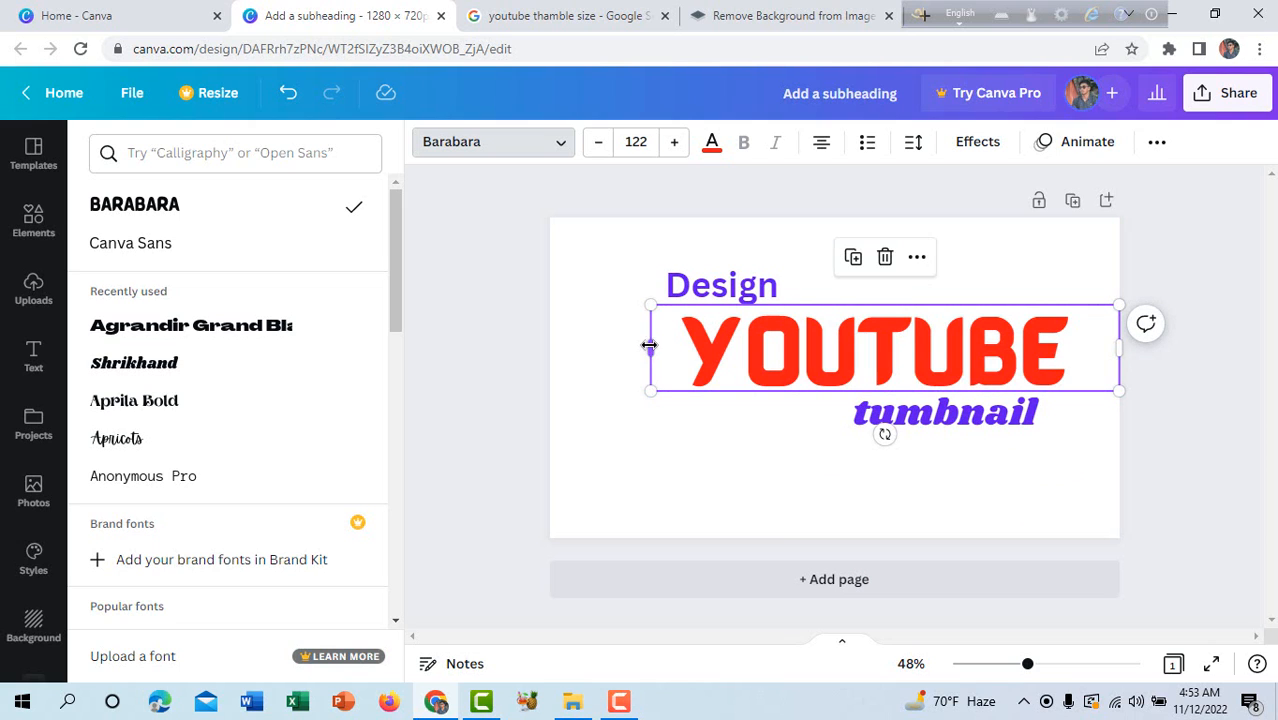
{"action": "left_click_drag", "start_coordinate": [650, 347], "coordinate": [686, 348]}
{"action": "left_click_drag", "start_coordinate": [709, 284], "coordinate": [729, 283]}
Try purple and three shades of grey as the page's background colour.
{"action": "left_click", "coordinate": [752, 459]}
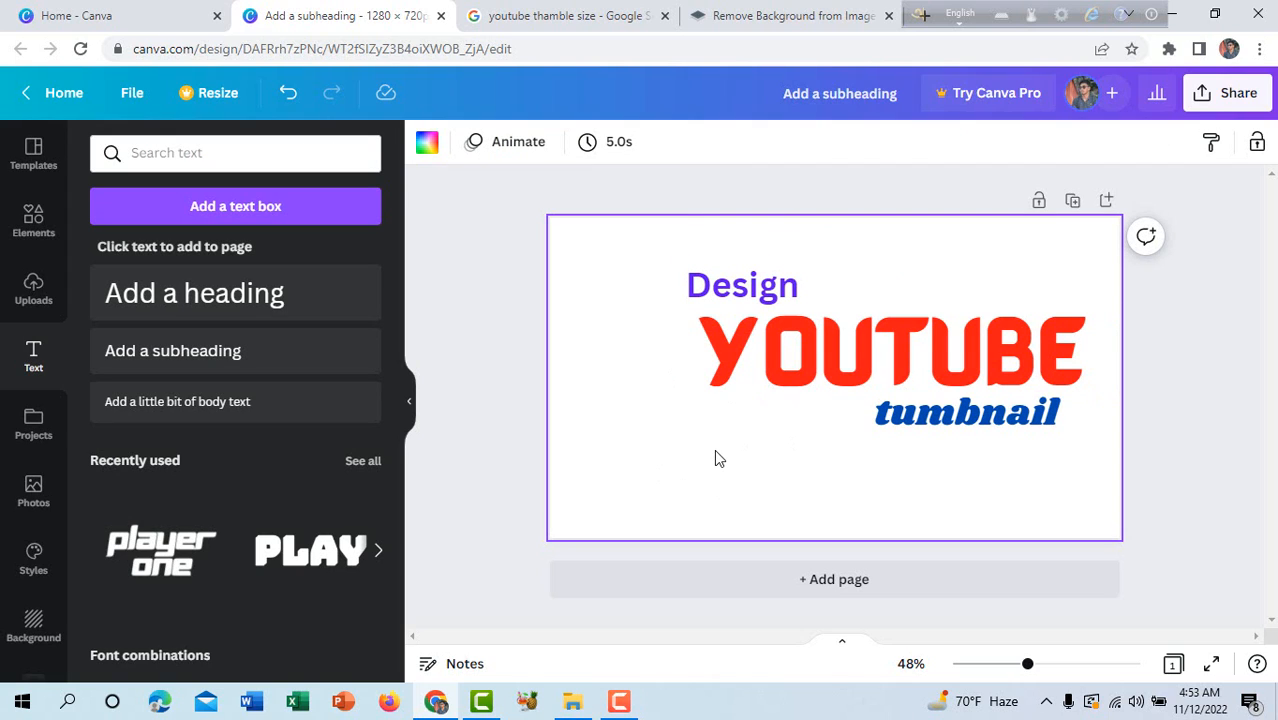
{"action": "left_click", "coordinate": [426, 146]}
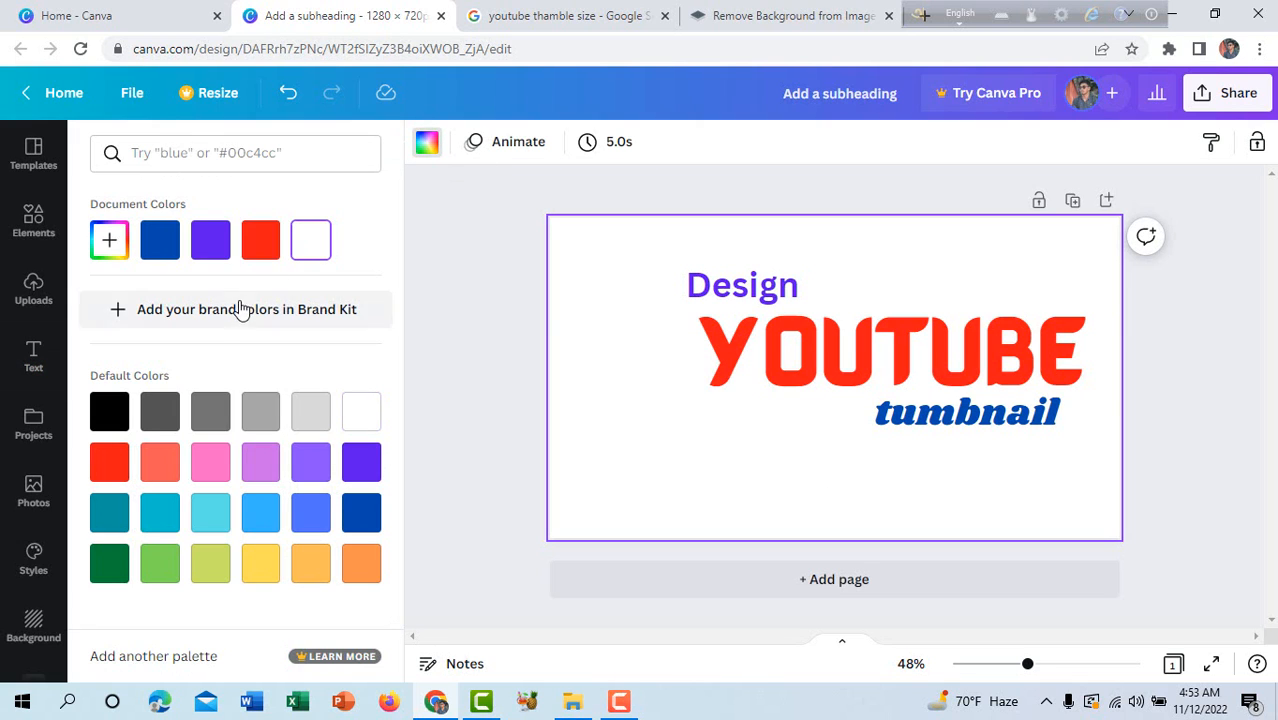
{"action": "left_click", "coordinate": [214, 248]}
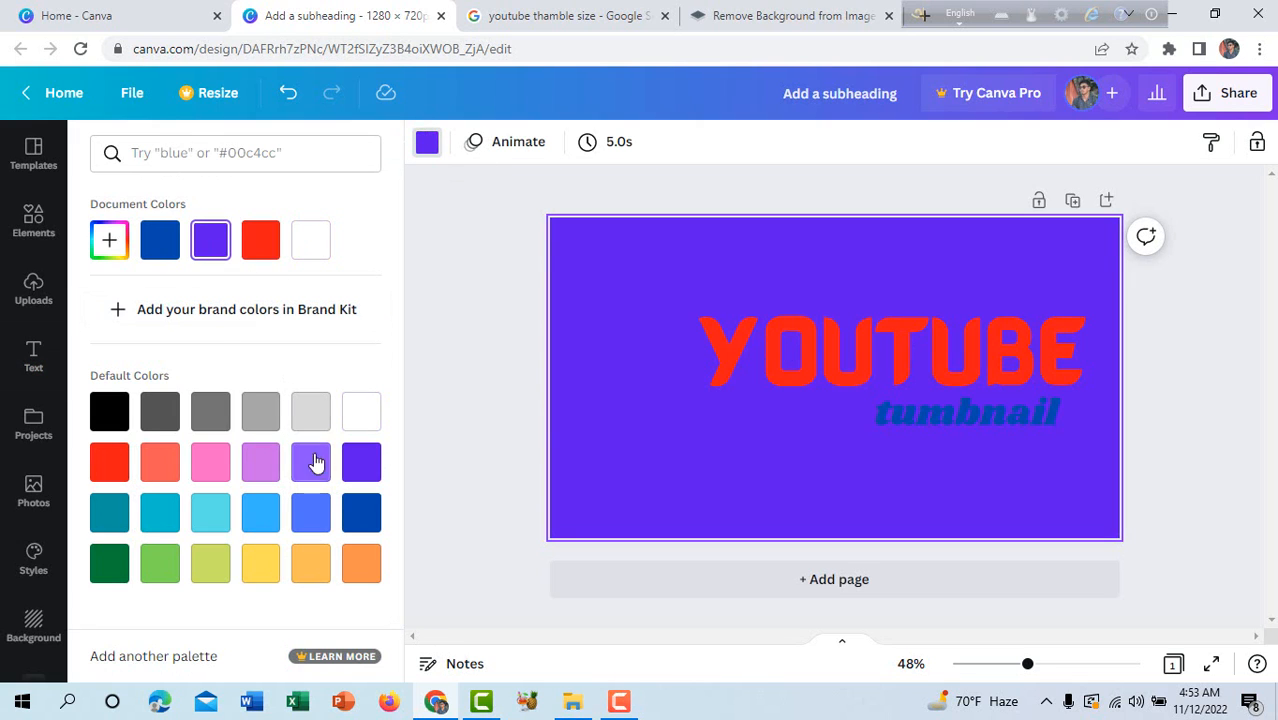
{"action": "left_click", "coordinate": [258, 417]}
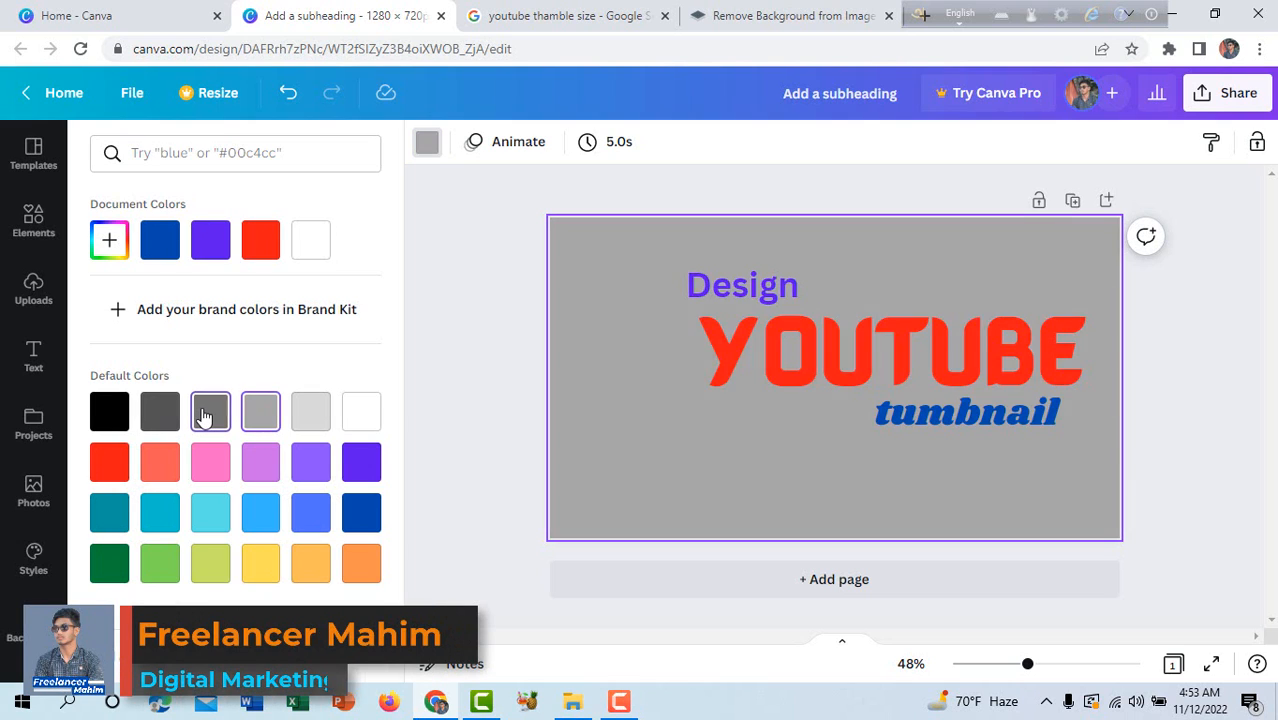
{"action": "left_click", "coordinate": [203, 418]}
{"action": "left_click", "coordinate": [162, 414]}
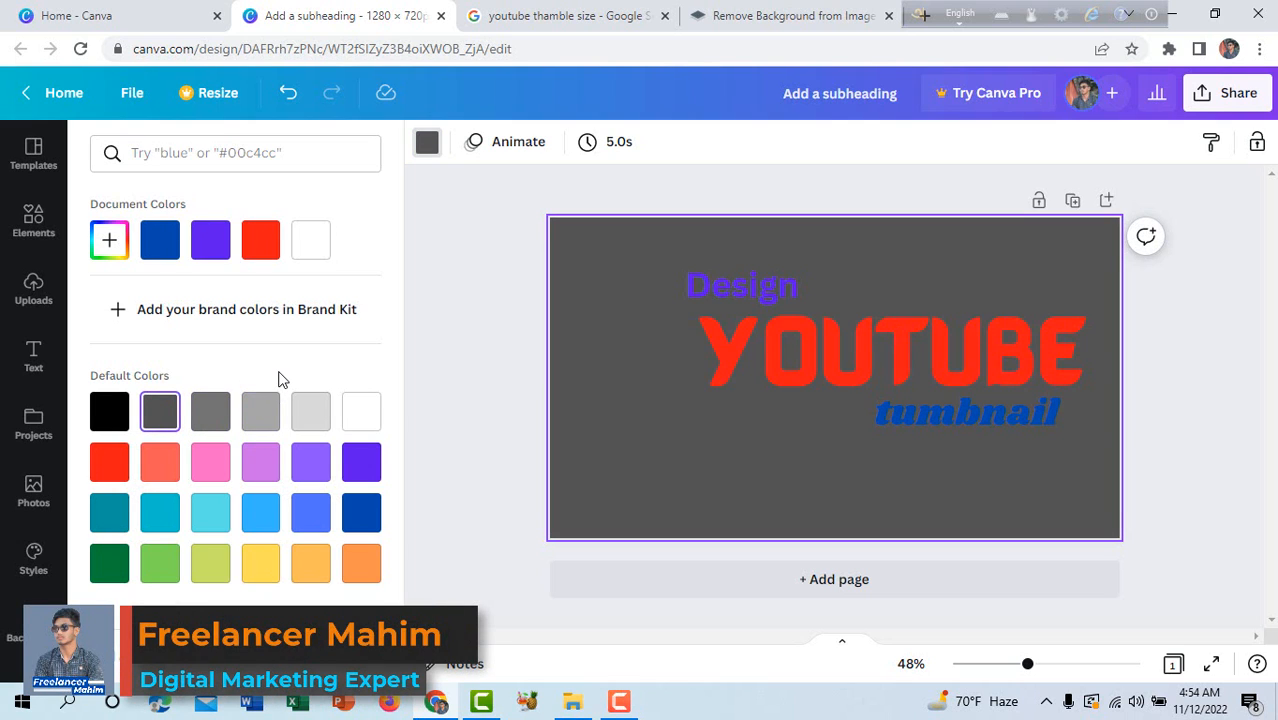
Try the city skyline, marble and floral images and plain pink as the page background.
{"action": "scroll", "coordinate": [48, 440], "scroll_direction": "down", "scroll_amount": 3}
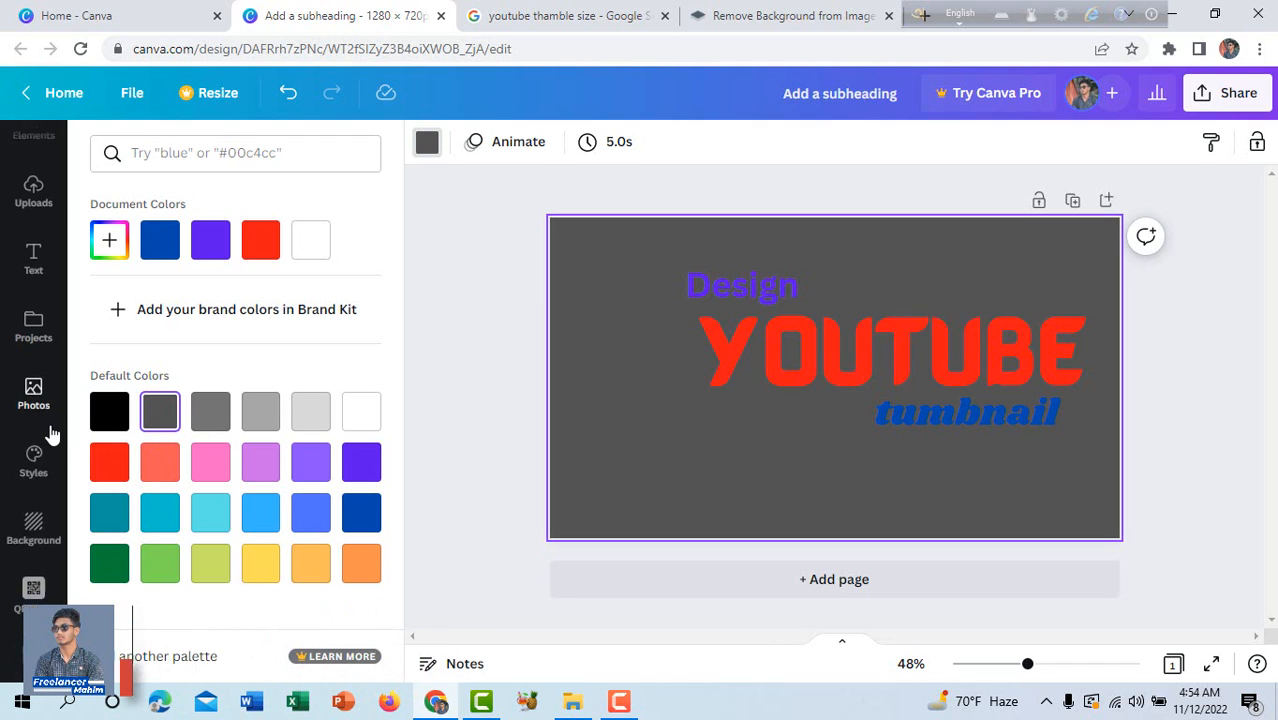
{"action": "left_click", "coordinate": [26, 455]}
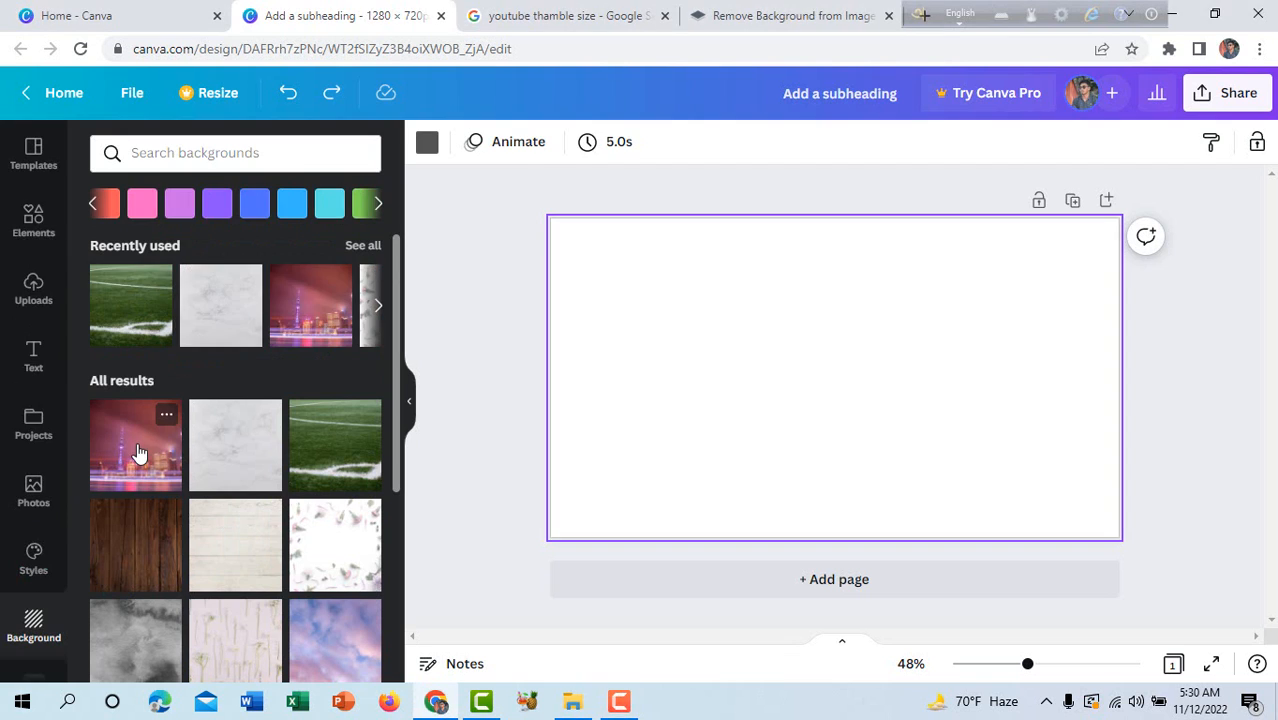
{"action": "left_click", "coordinate": [138, 453]}
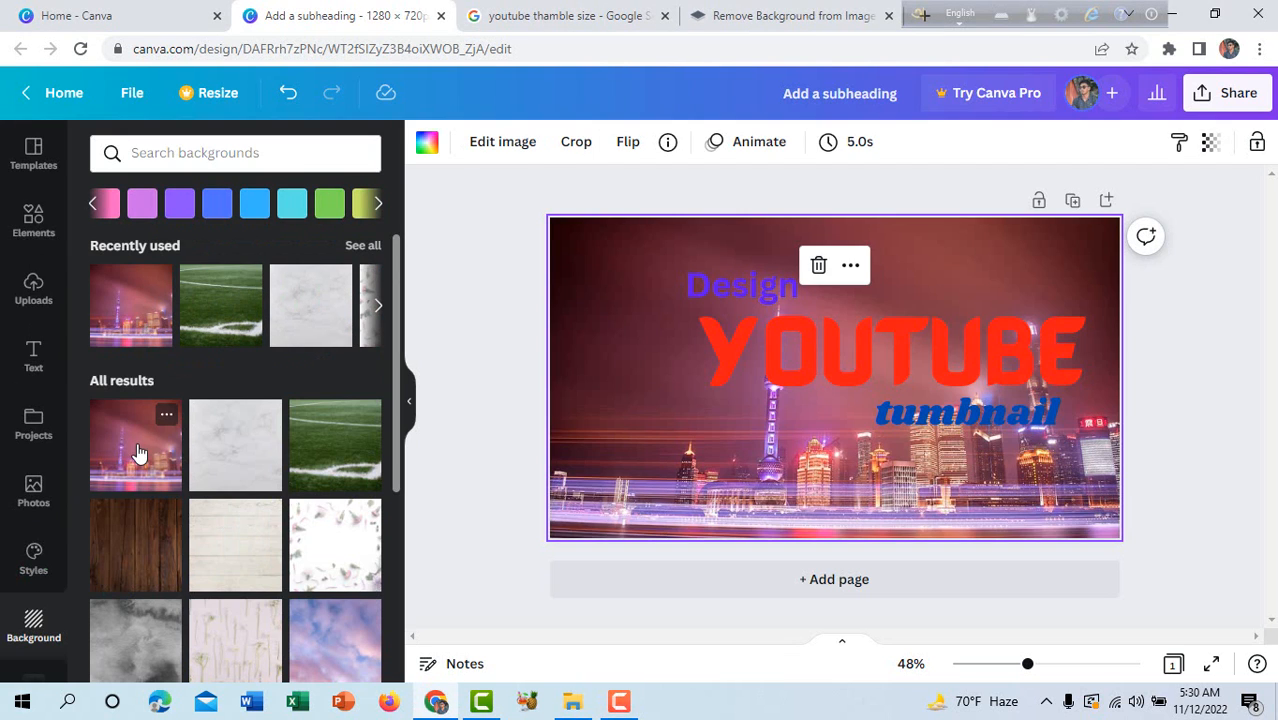
{"action": "left_click", "coordinate": [238, 465]}
{"action": "left_click", "coordinate": [320, 535]}
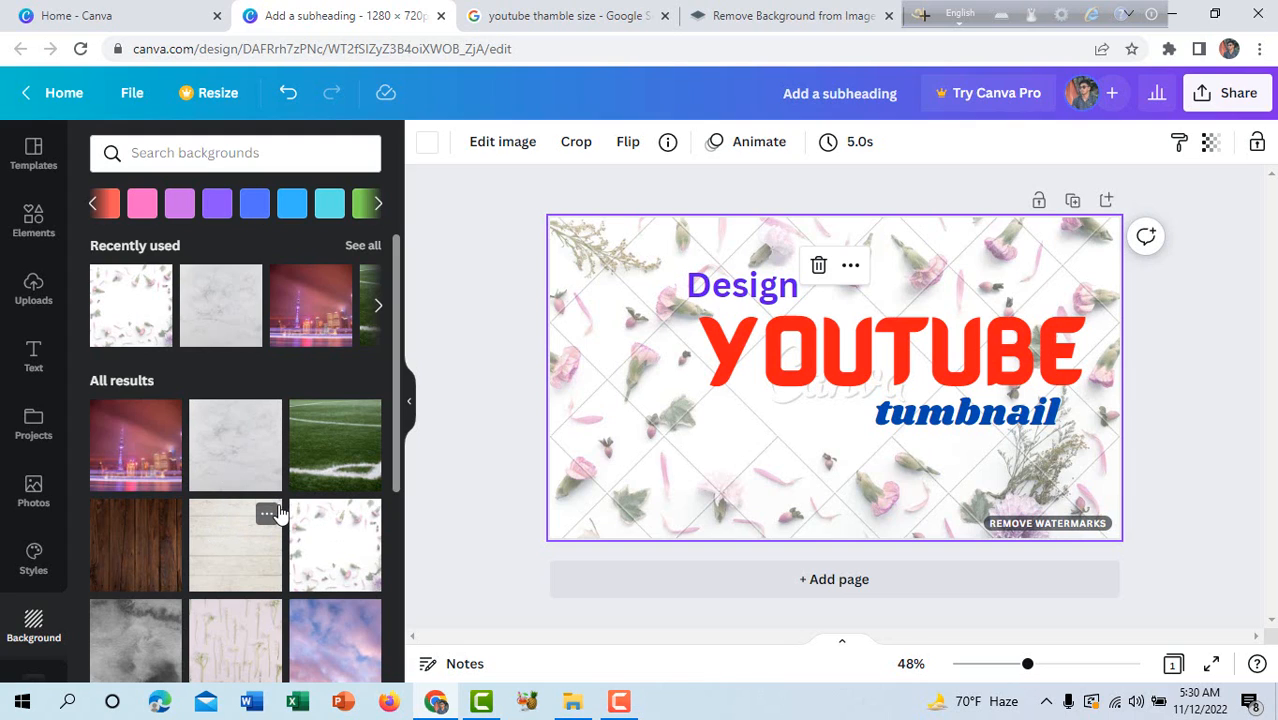
{"action": "left_click", "coordinate": [140, 207]}
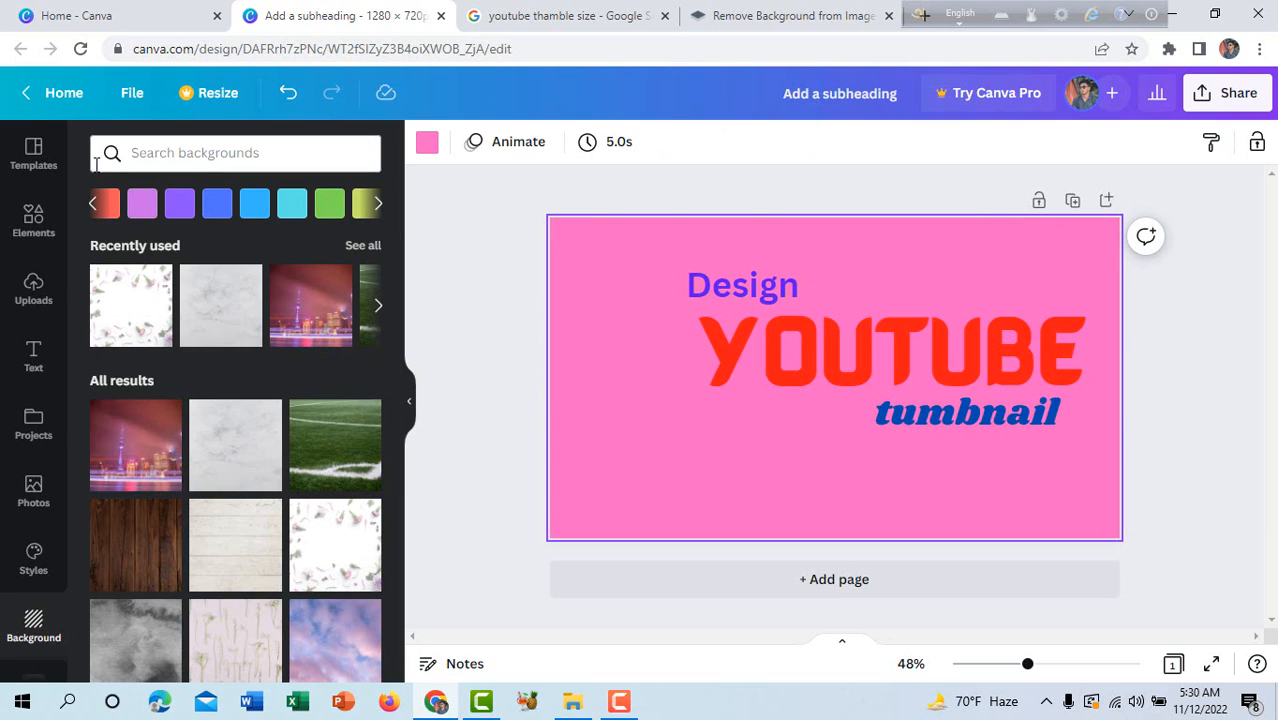
Set the page background to the custom near-black colour #0A0F17.
{"action": "left_click", "coordinate": [425, 144]}
{"action": "left_click", "coordinate": [112, 241]}
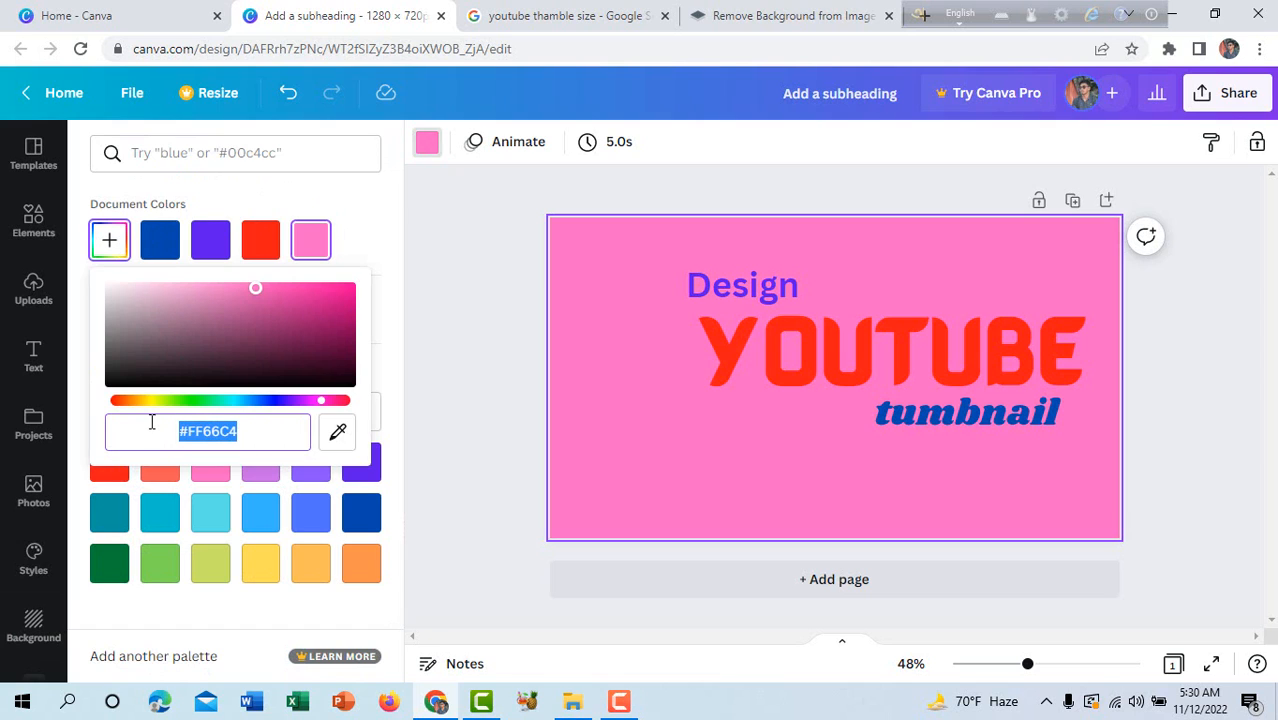
{"action": "left_click", "coordinate": [164, 241]}
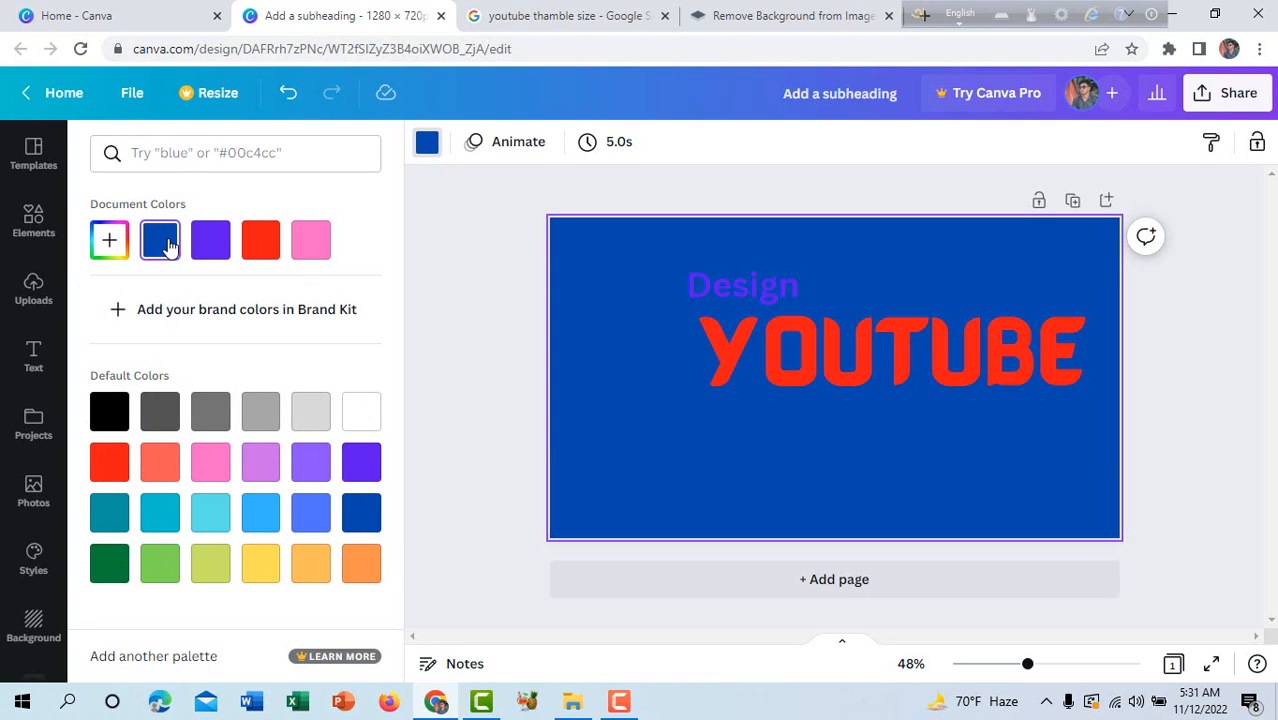
{"action": "left_click", "coordinate": [110, 240]}
{"action": "left_click_drag", "start_coordinate": [343, 317], "coordinate": [248, 378]}
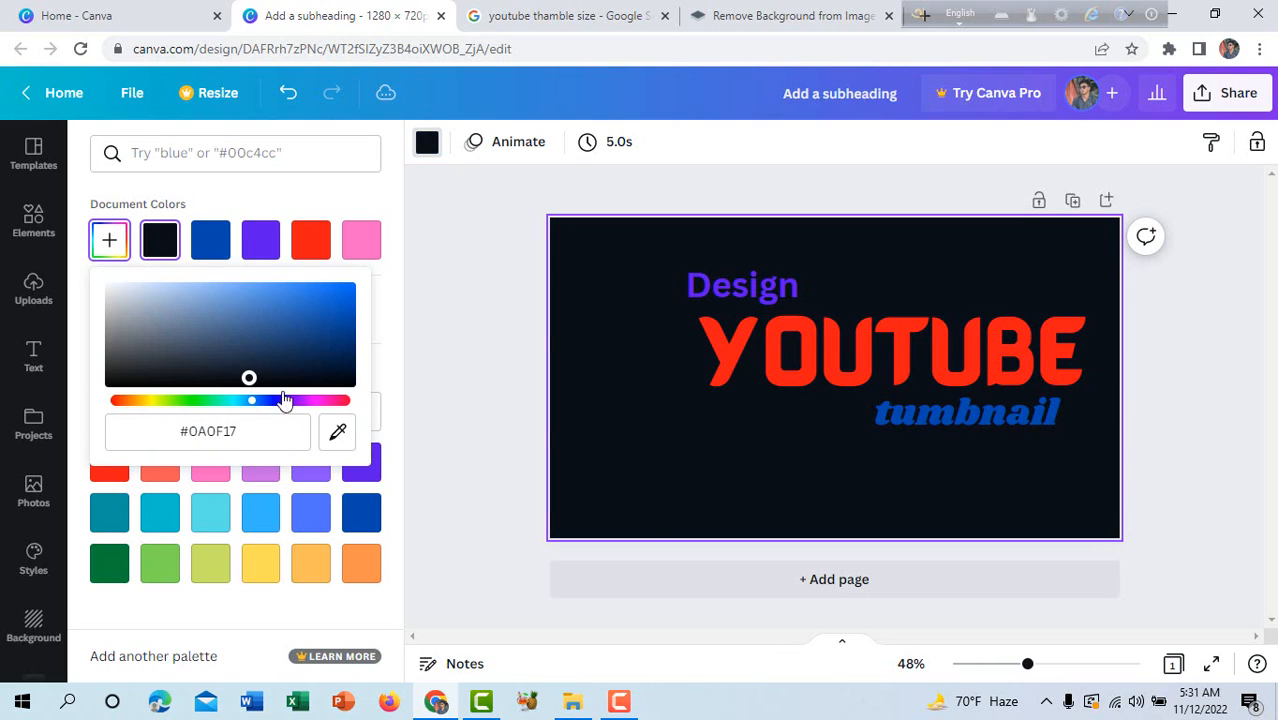
{"action": "left_click", "coordinate": [651, 459]}
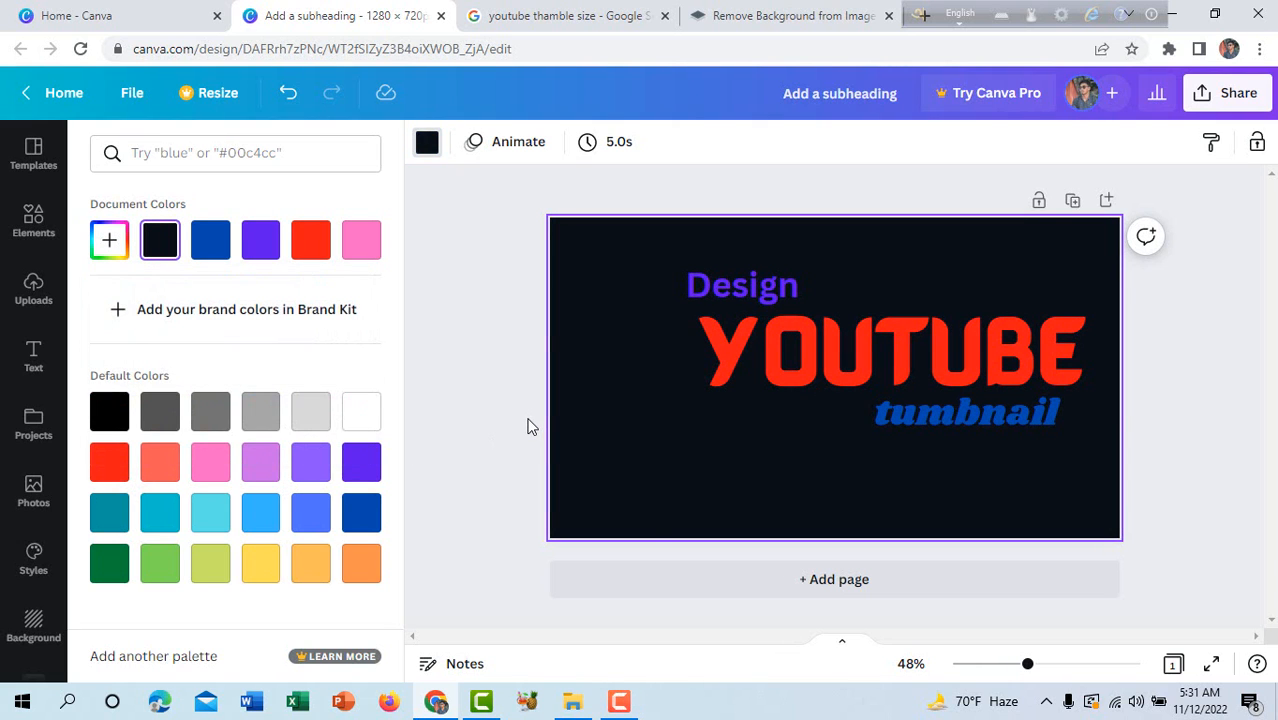
Look through the uploaded images and select the hhh picture for upload, cancelling the file selection.
{"action": "left_click", "coordinate": [33, 290]}
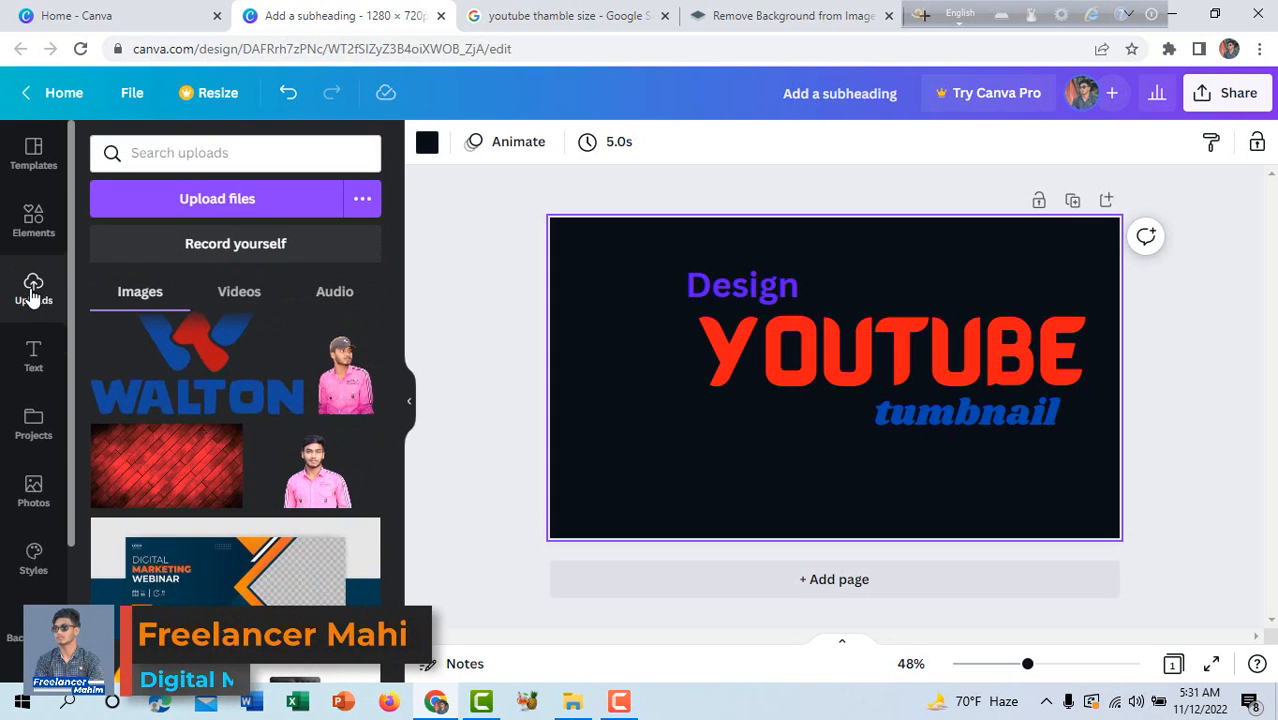
{"action": "scroll", "coordinate": [205, 385], "scroll_direction": "up", "scroll_amount": 10}
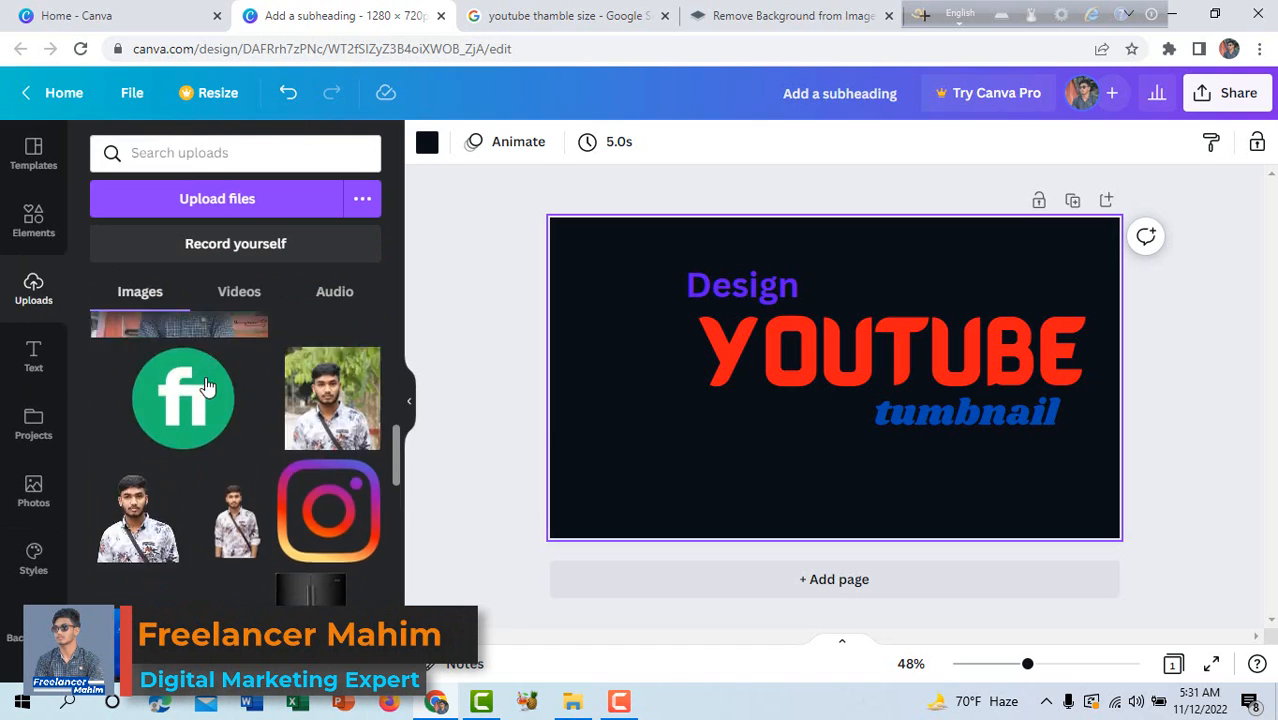
{"action": "scroll", "coordinate": [205, 385], "scroll_direction": "up", "scroll_amount": 5}
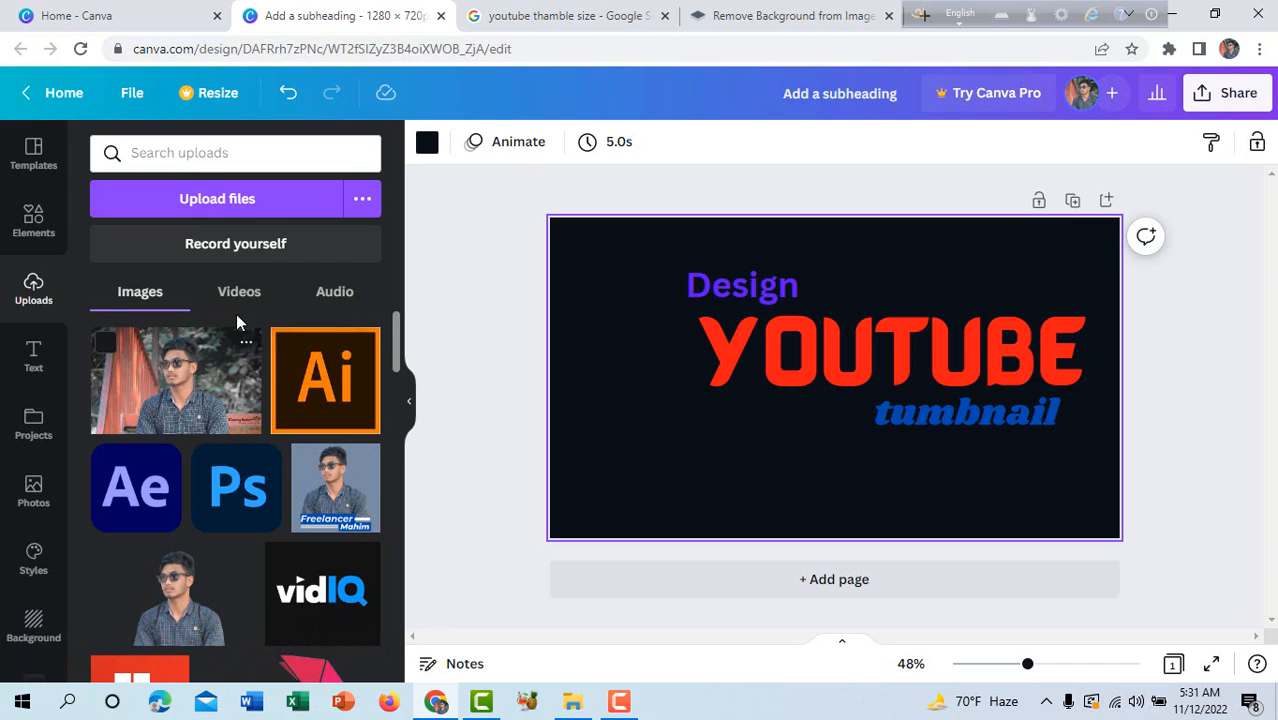
{"action": "left_click", "coordinate": [236, 201]}
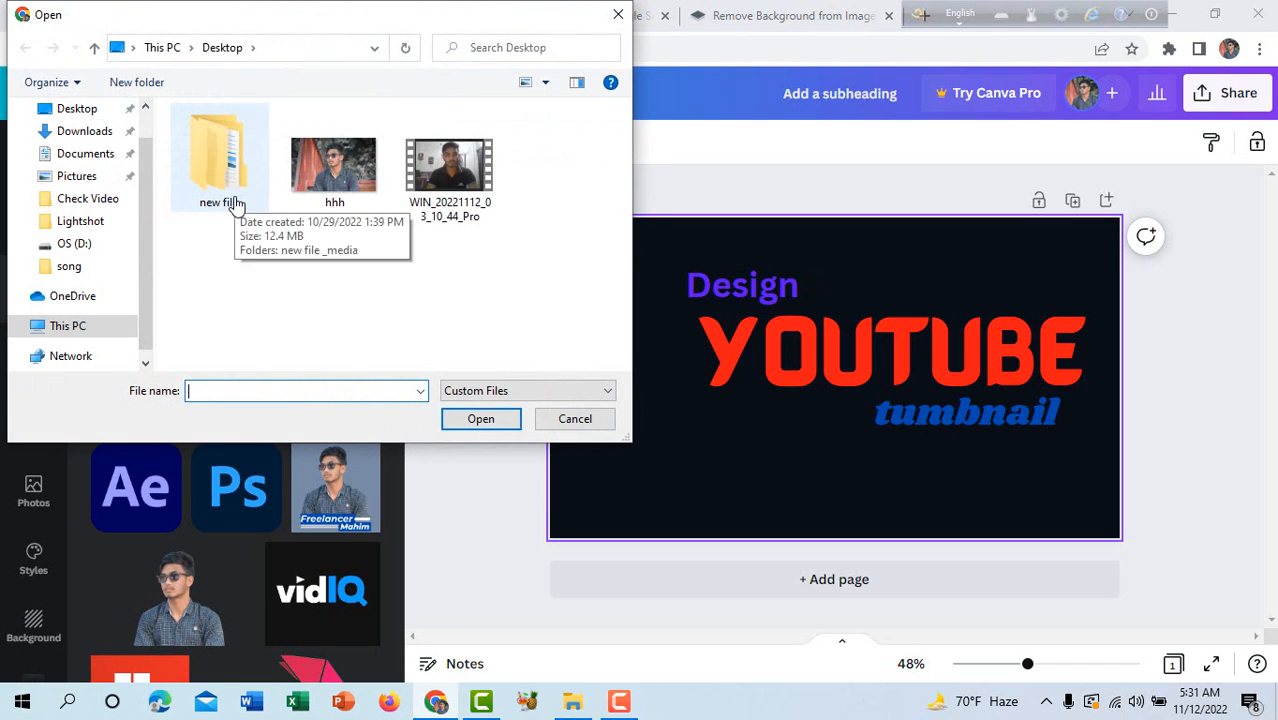
{"action": "left_click", "coordinate": [337, 194]}
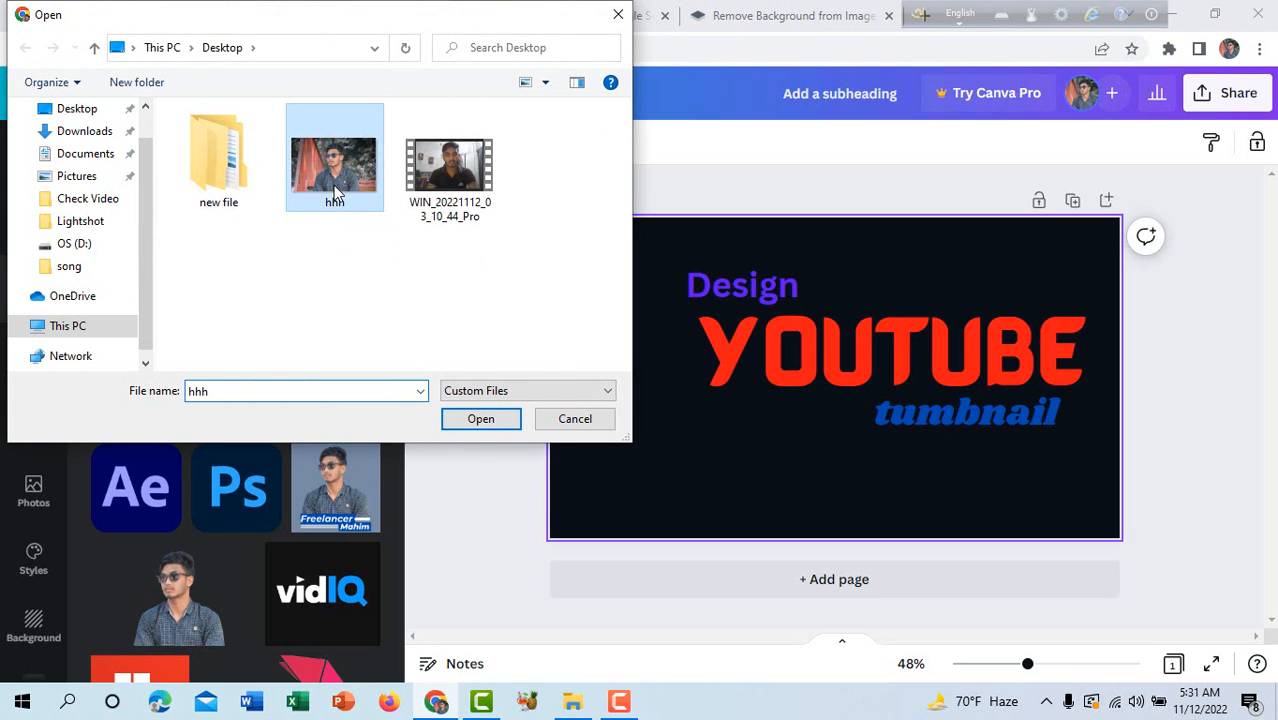
{"action": "left_click", "coordinate": [615, 12]}
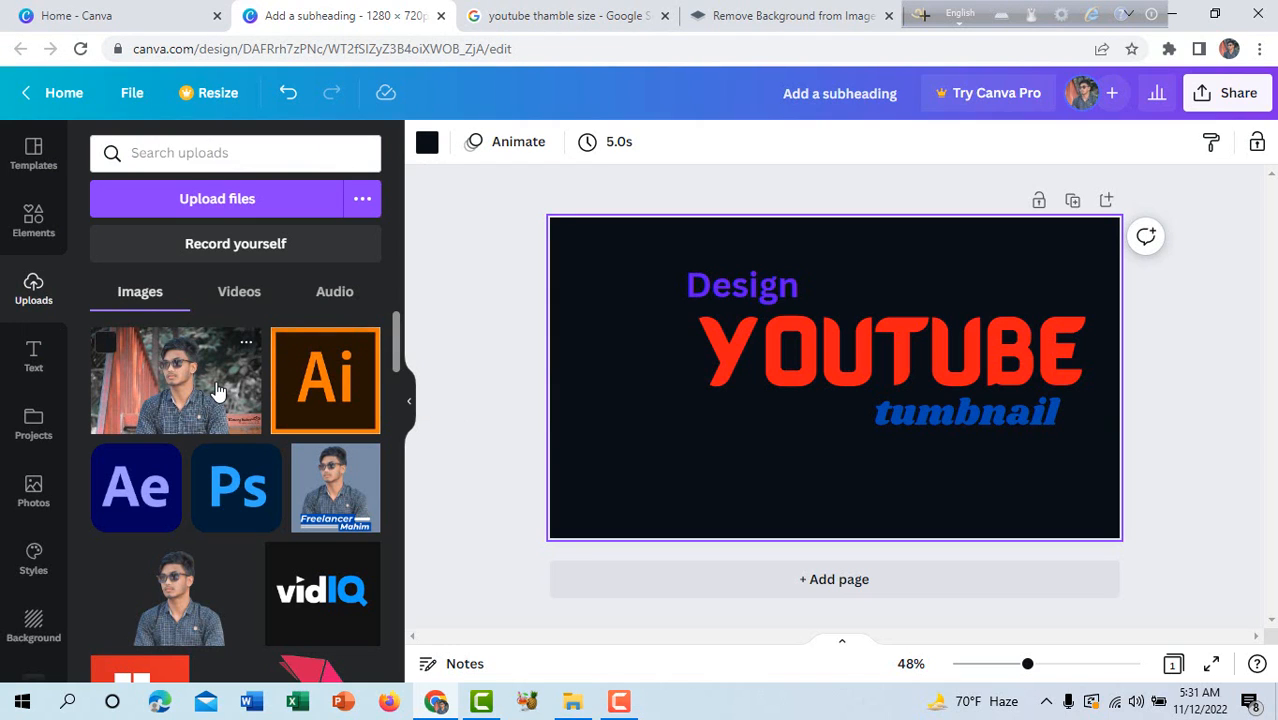
Add the uploaded photo of the man in sunglasses to the page's lower left and crop its right side.
{"action": "left_click", "coordinate": [183, 390]}
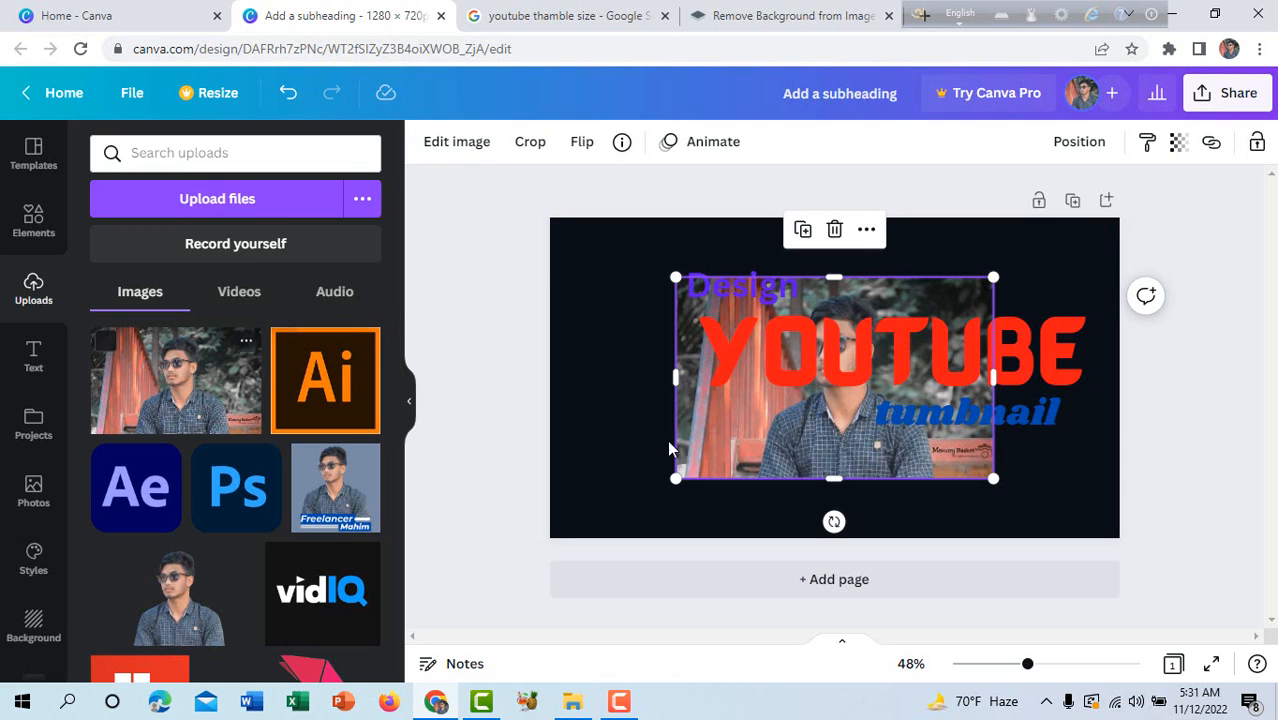
{"action": "left_click_drag", "start_coordinate": [761, 428], "coordinate": [652, 479]}
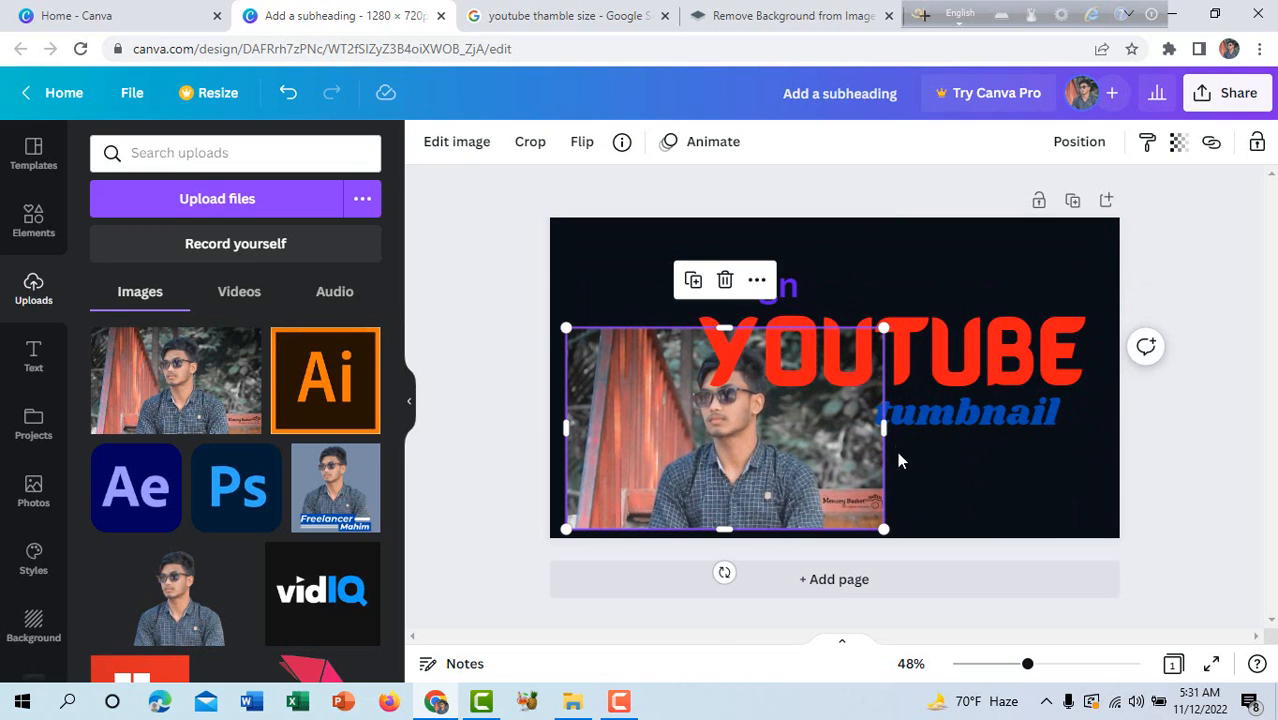
{"action": "left_click_drag", "start_coordinate": [888, 437], "coordinate": [834, 468]}
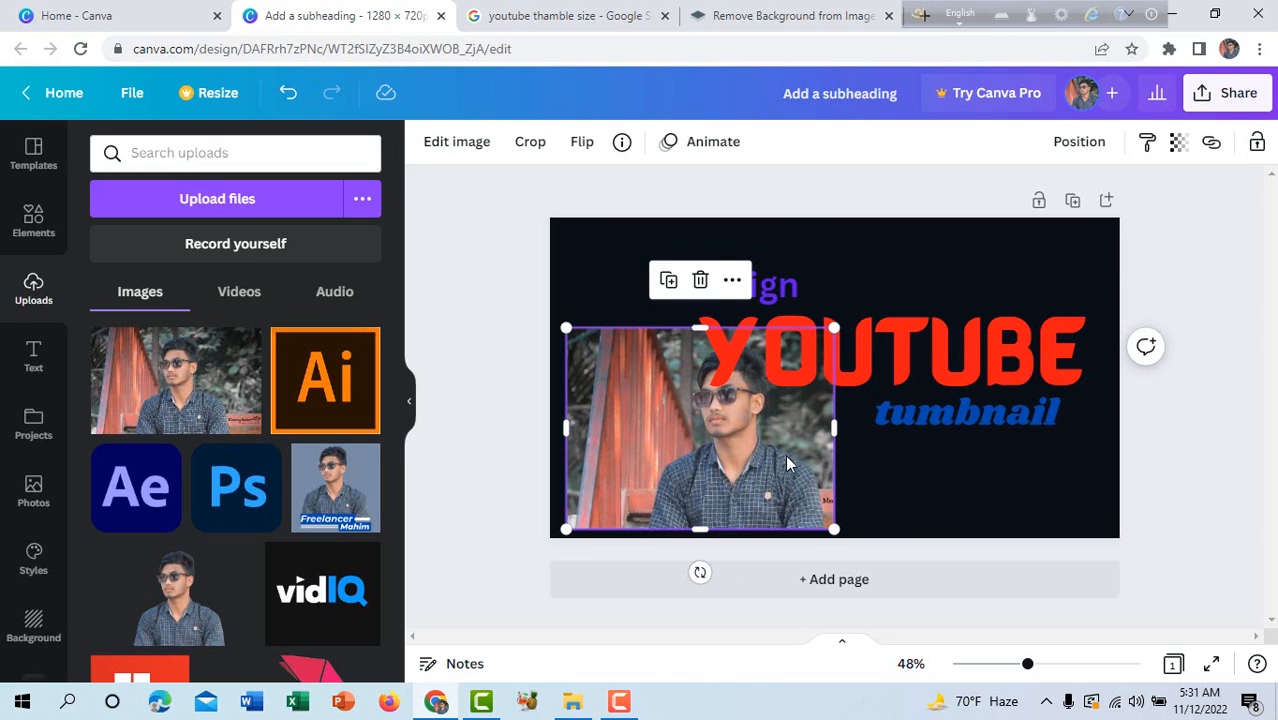
Add a circular frame to the page and fill it with the photo of the man in sunglasses.
{"action": "left_click", "coordinate": [37, 218]}
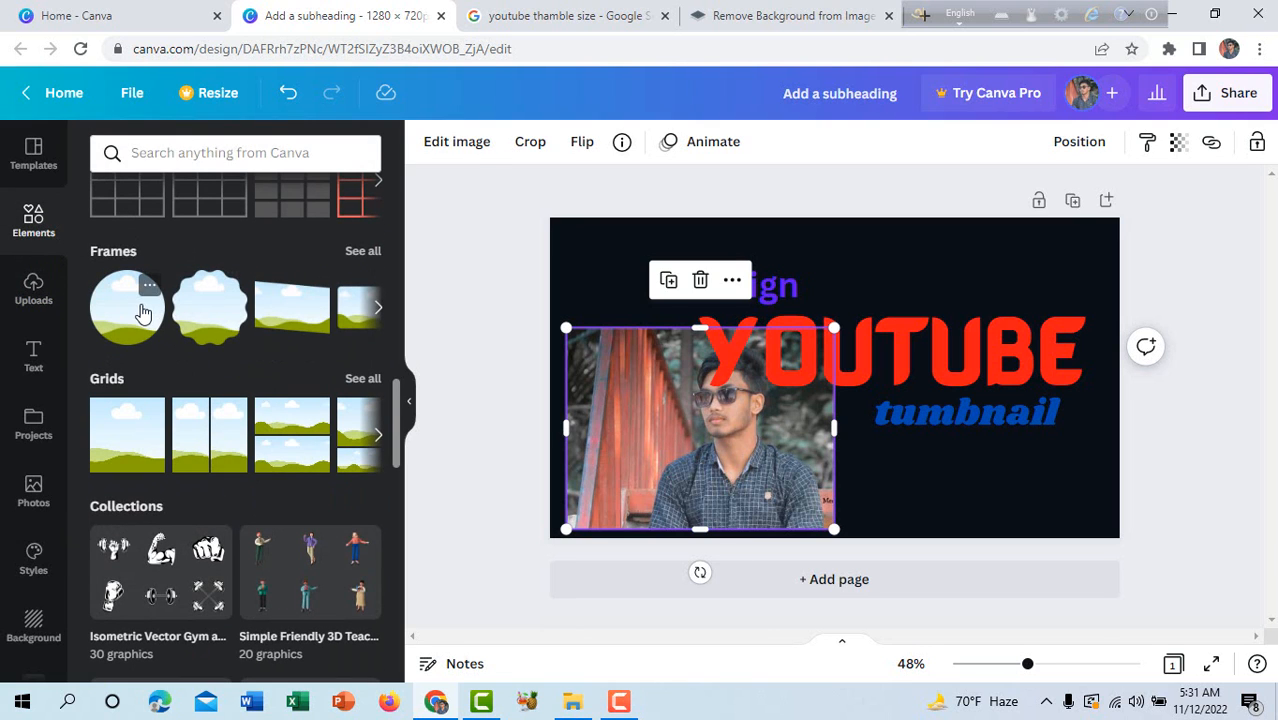
{"action": "left_click", "coordinate": [143, 313]}
{"action": "left_click_drag", "start_coordinate": [712, 460], "coordinate": [816, 397]}
{"action": "left_click_drag", "start_coordinate": [726, 418], "coordinate": [593, 506]}
{"action": "left_click_drag", "start_coordinate": [843, 424], "coordinate": [893, 506]}
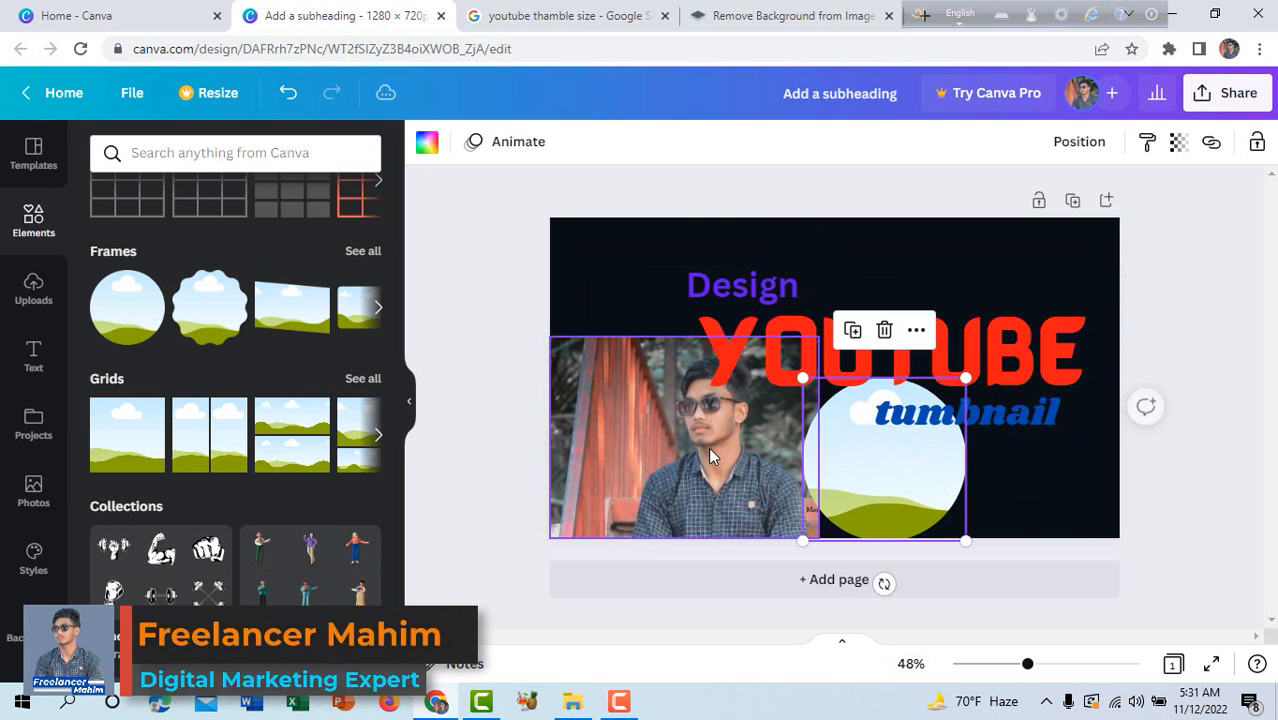
{"action": "mouse_move", "coordinate": [709, 449]}
{"action": "left_mouse_down"}
{"action": "mouse_move", "coordinate": [781, 477]}
{"action": "mouse_move", "coordinate": [866, 482]}
{"action": "mouse_move", "coordinate": [697, 471]}
{"action": "left_mouse_up"}
{"action": "left_click", "coordinate": [908, 477]}
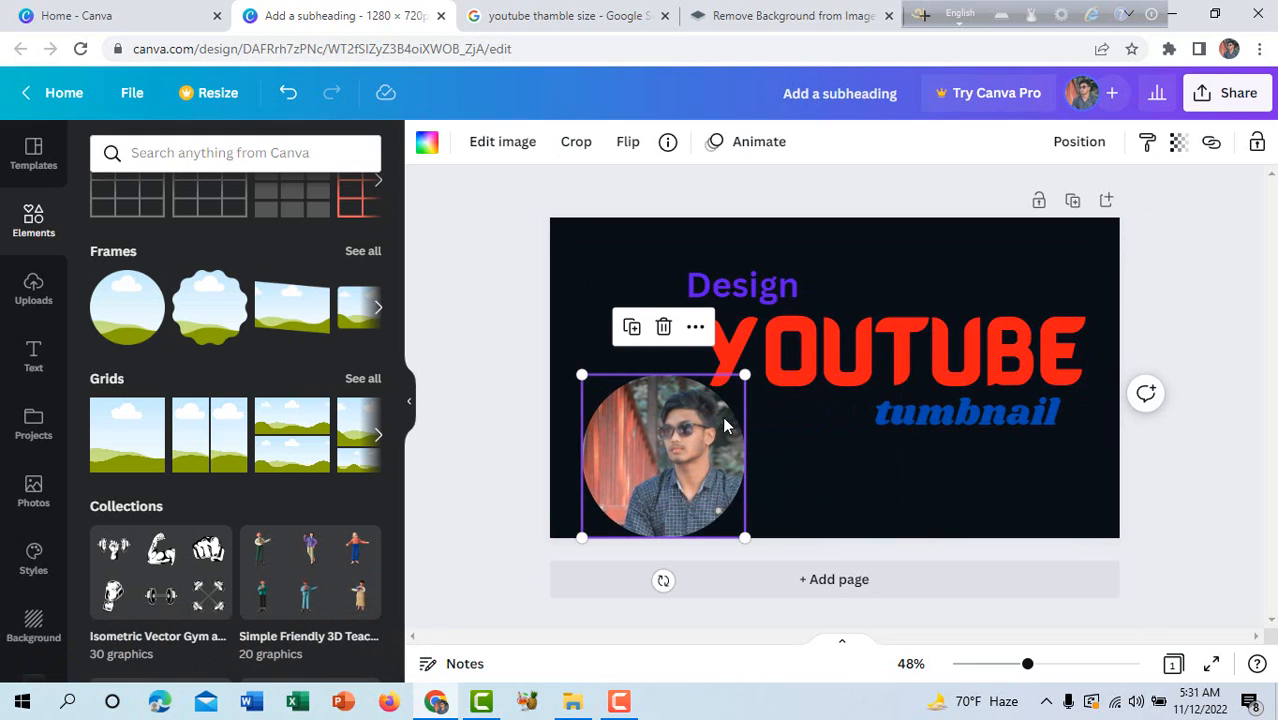
Shrink the circular framed photo and delete it from the page.
{"action": "left_click_drag", "start_coordinate": [745, 375], "coordinate": [706, 413]}
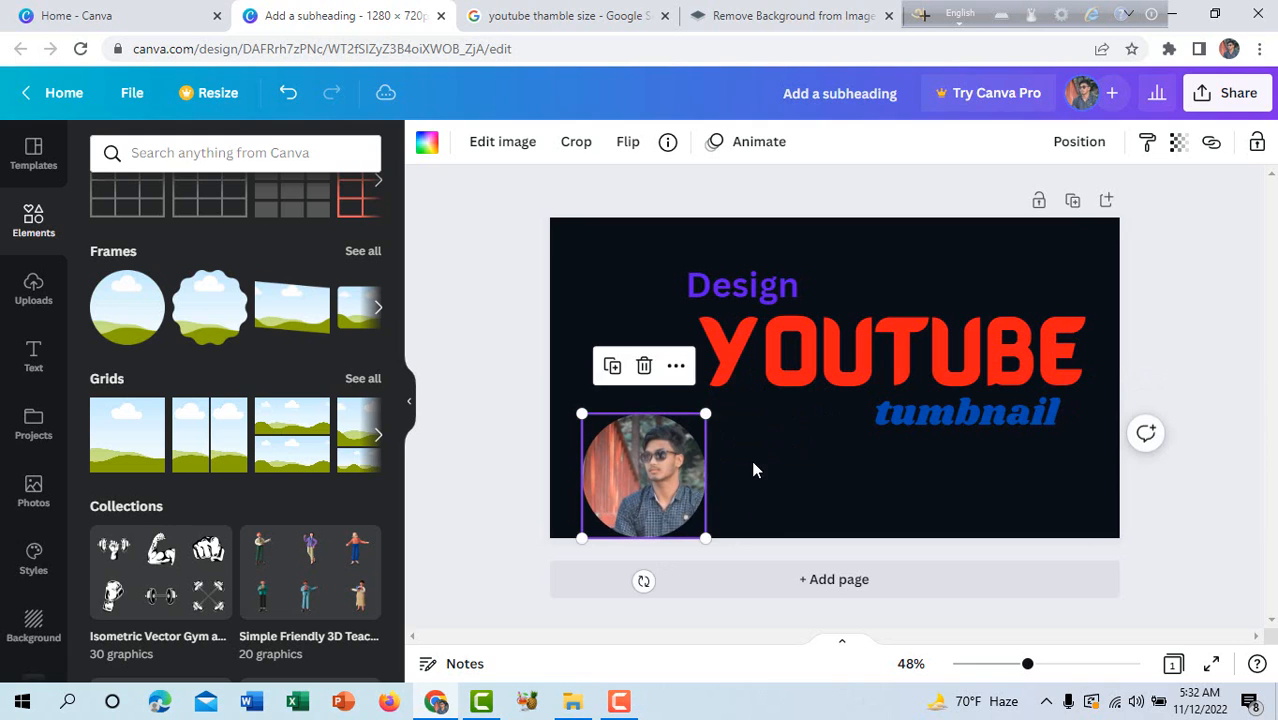
{"action": "right_click", "coordinate": [656, 470]}
{"action": "left_click", "coordinate": [700, 434]}
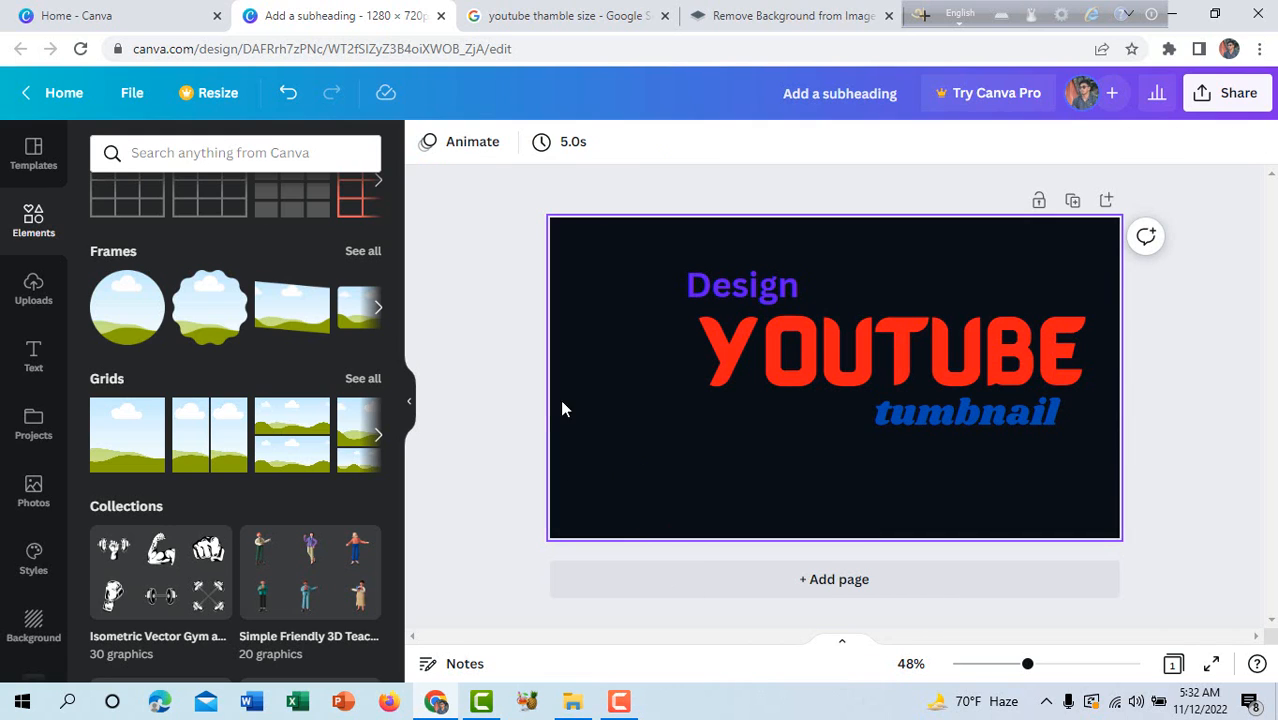
Add the uploaded cut-out photo of the man in a pink shirt and cap to the page.
{"action": "left_click", "coordinate": [35, 305]}
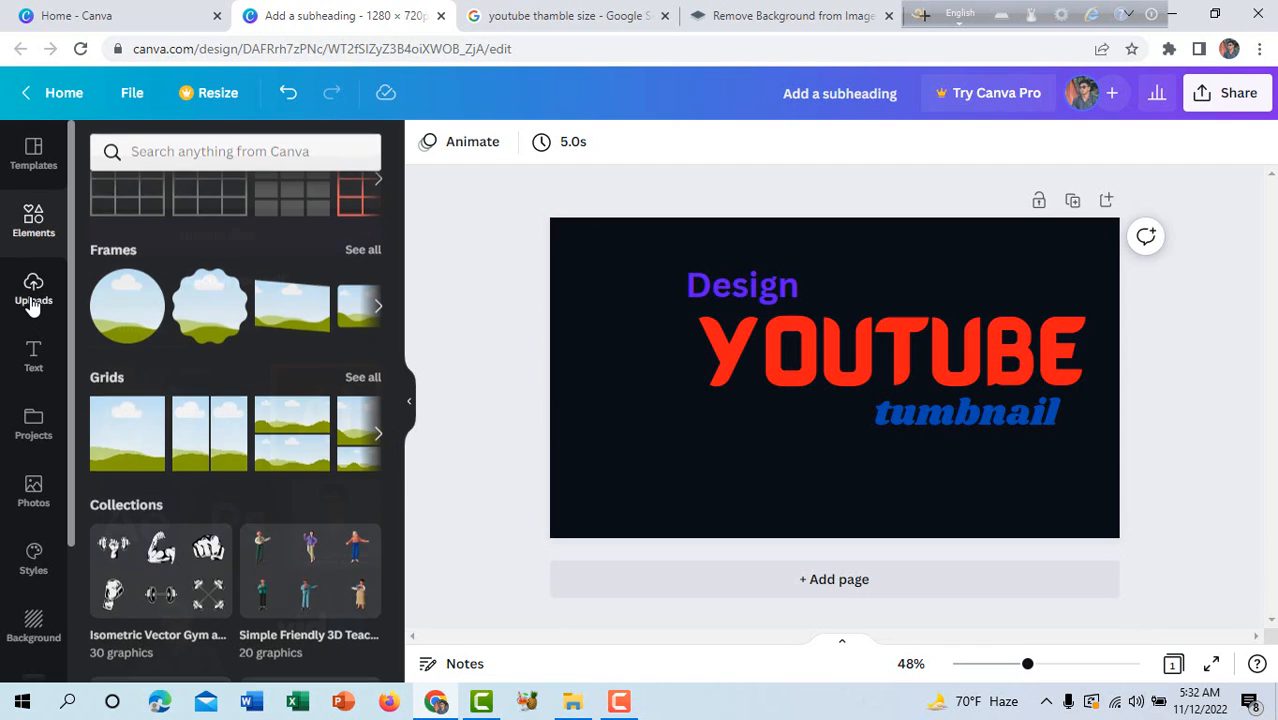
{"action": "scroll", "coordinate": [229, 402], "scroll_direction": "down", "scroll_amount": 5}
{"action": "scroll", "coordinate": [229, 402], "scroll_direction": "down", "scroll_amount": 8}
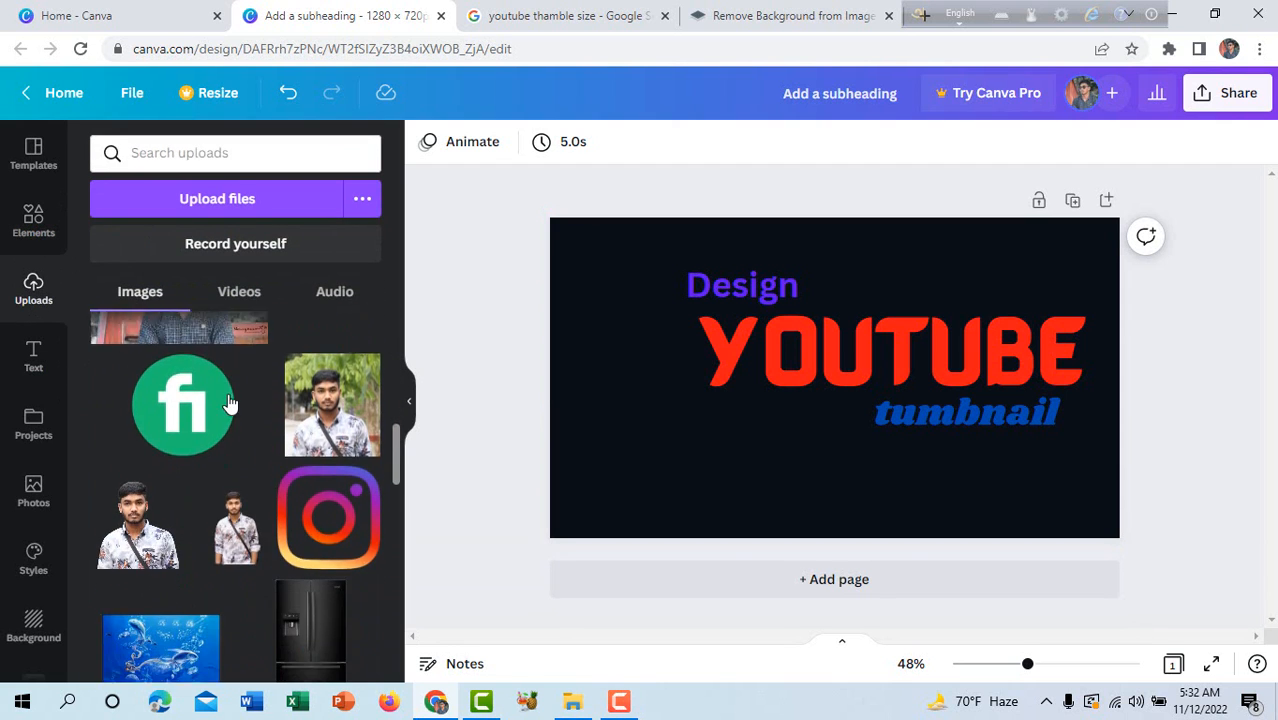
{"action": "scroll", "coordinate": [261, 424], "scroll_direction": "up", "scroll_amount": 2}
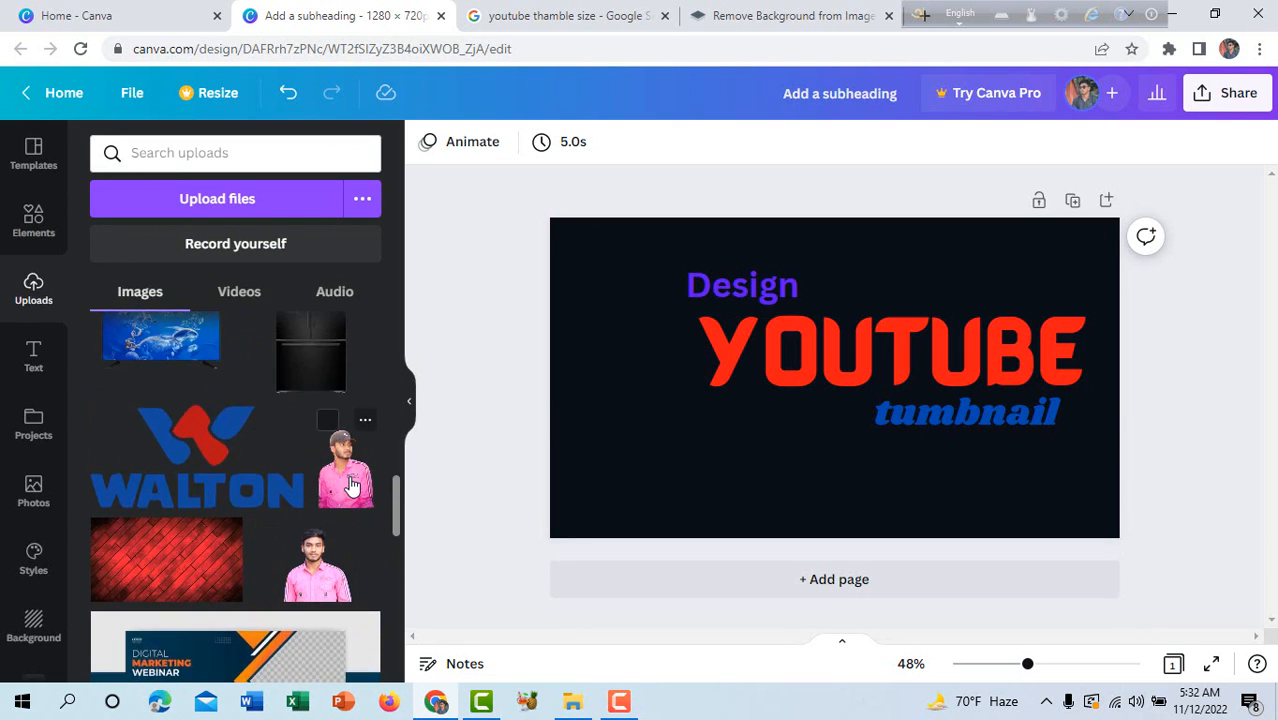
{"action": "left_click", "coordinate": [342, 468]}
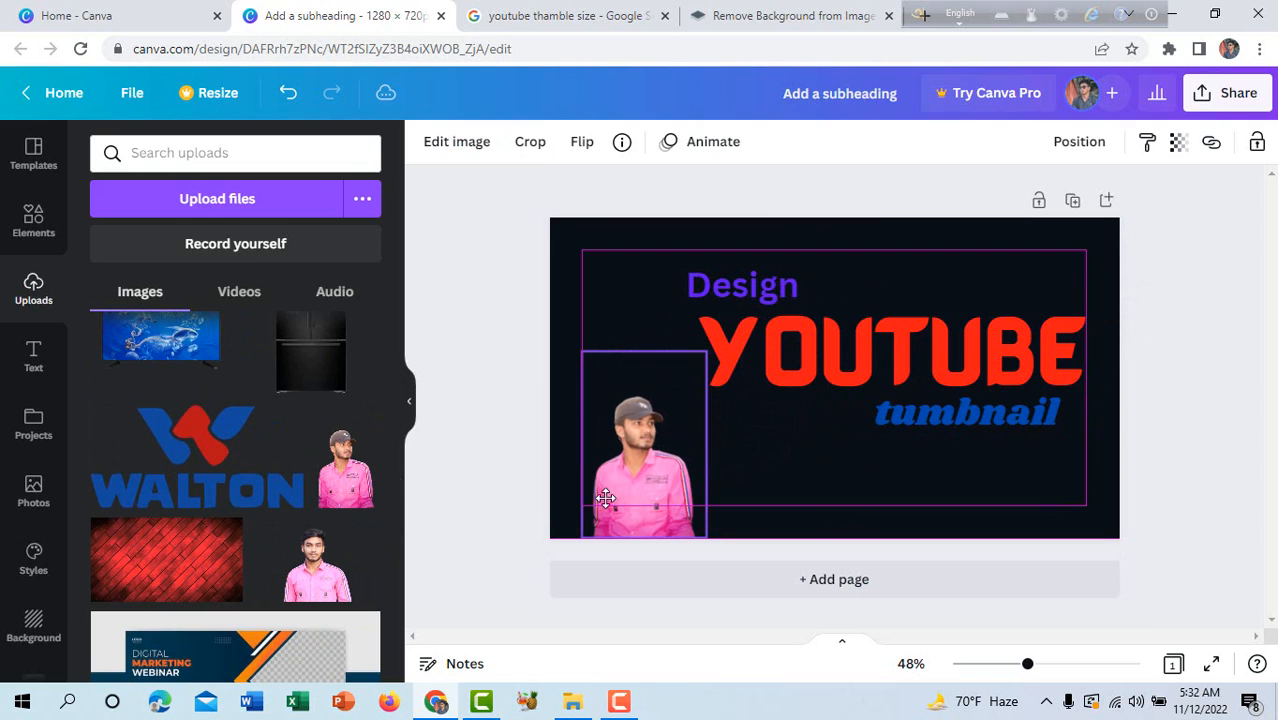